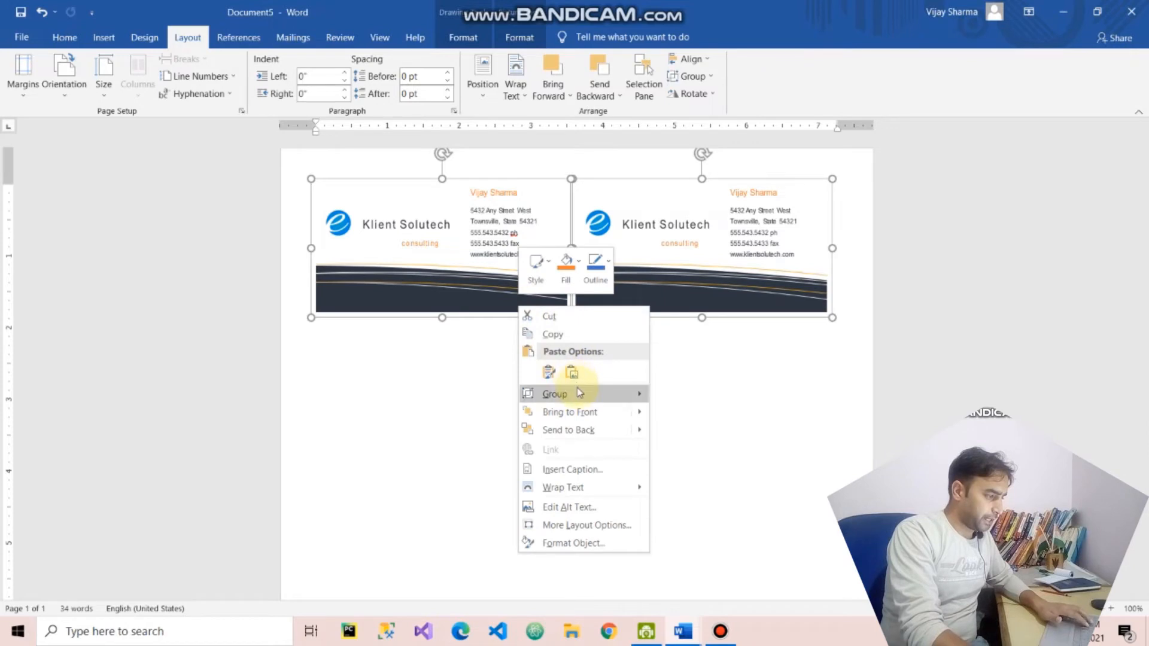
# - Group the two side-by-side business cards and place a copy of the group below them as a second row
pyautogui.click(692, 398)
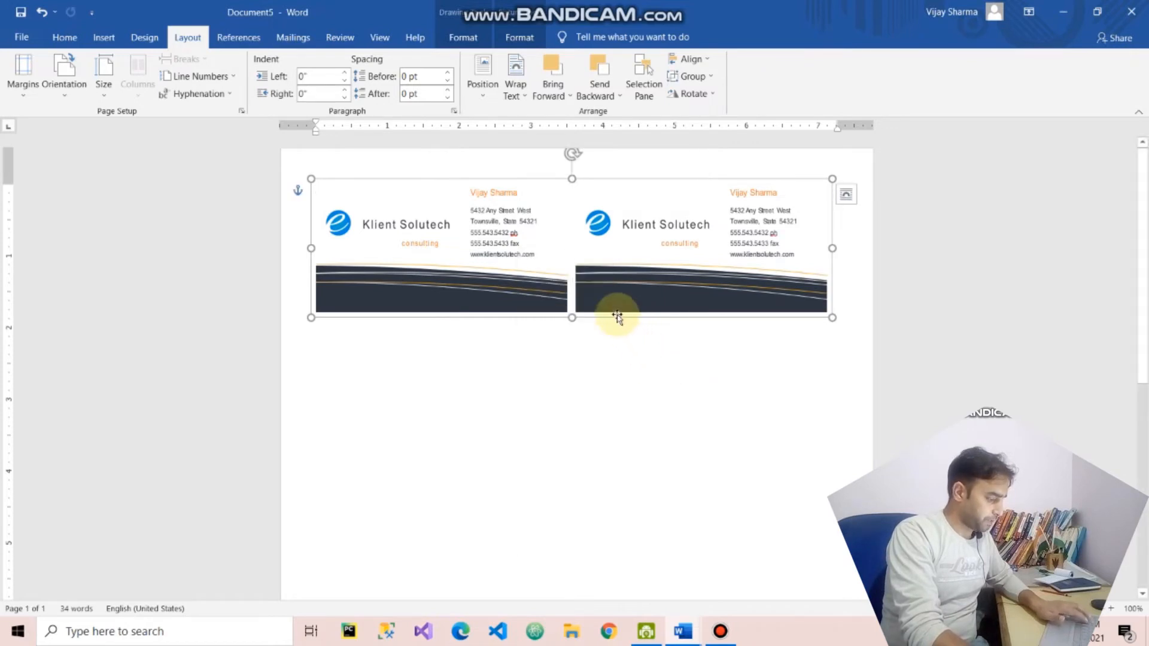
pyautogui.moveTo(619, 322); pyautogui.dragTo(633, 410)
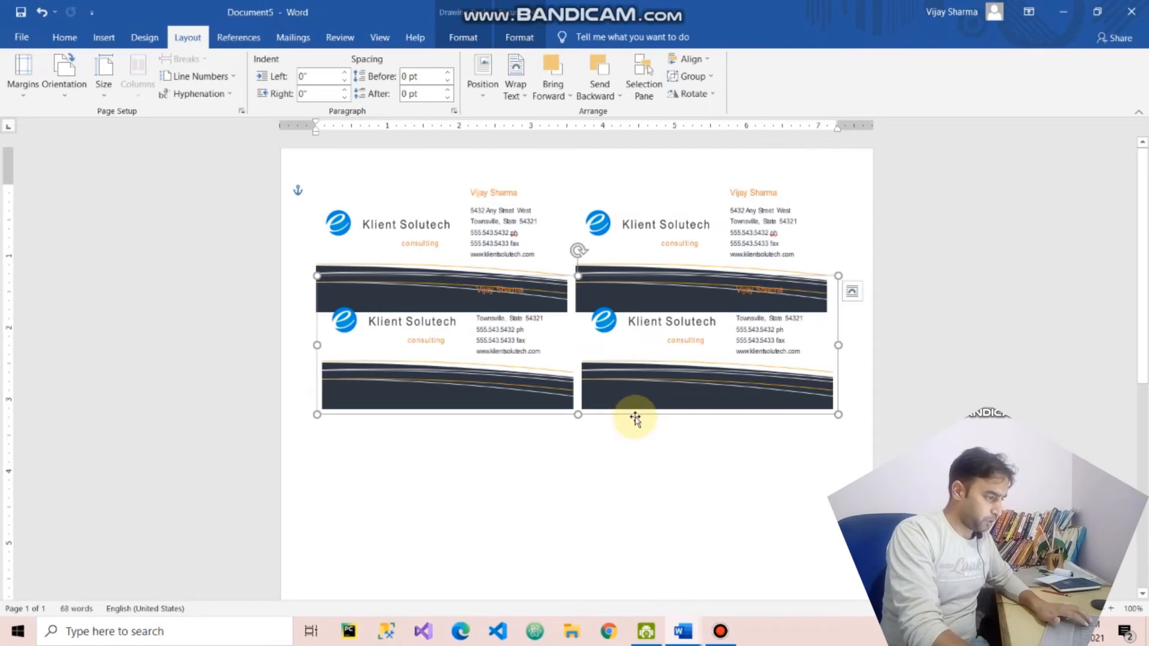
pyautogui.moveTo(636, 416); pyautogui.dragTo(635, 480)
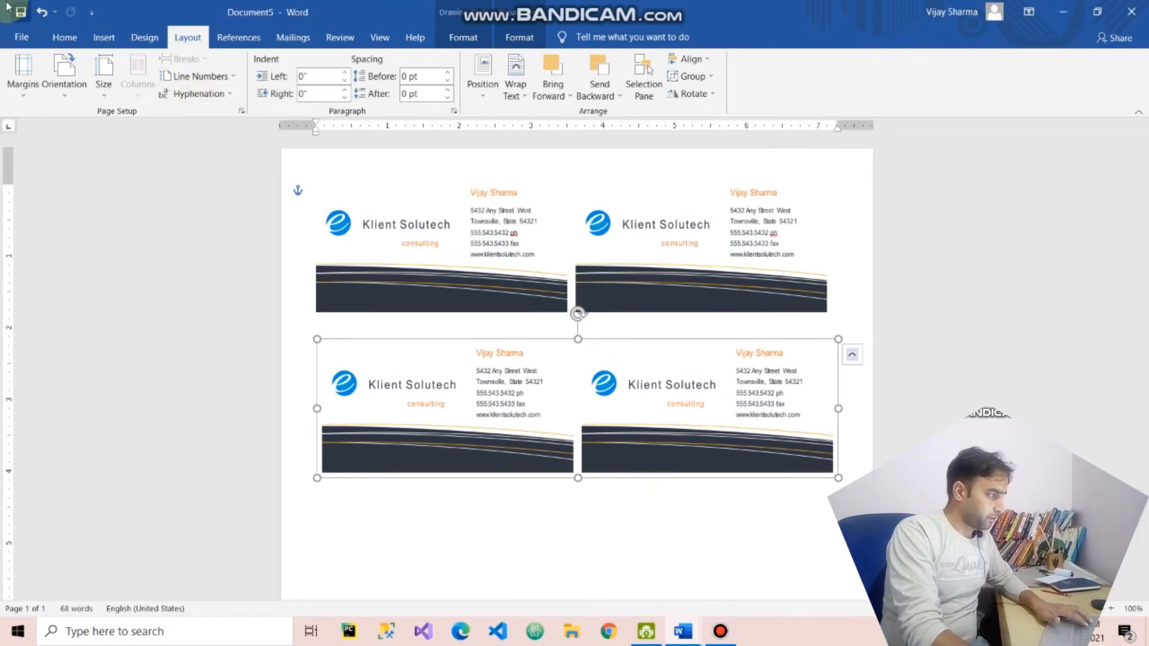
# - Check the print preview and the available printers, set the number of copies to 10, and return to the document
pyautogui.click(26, 43)
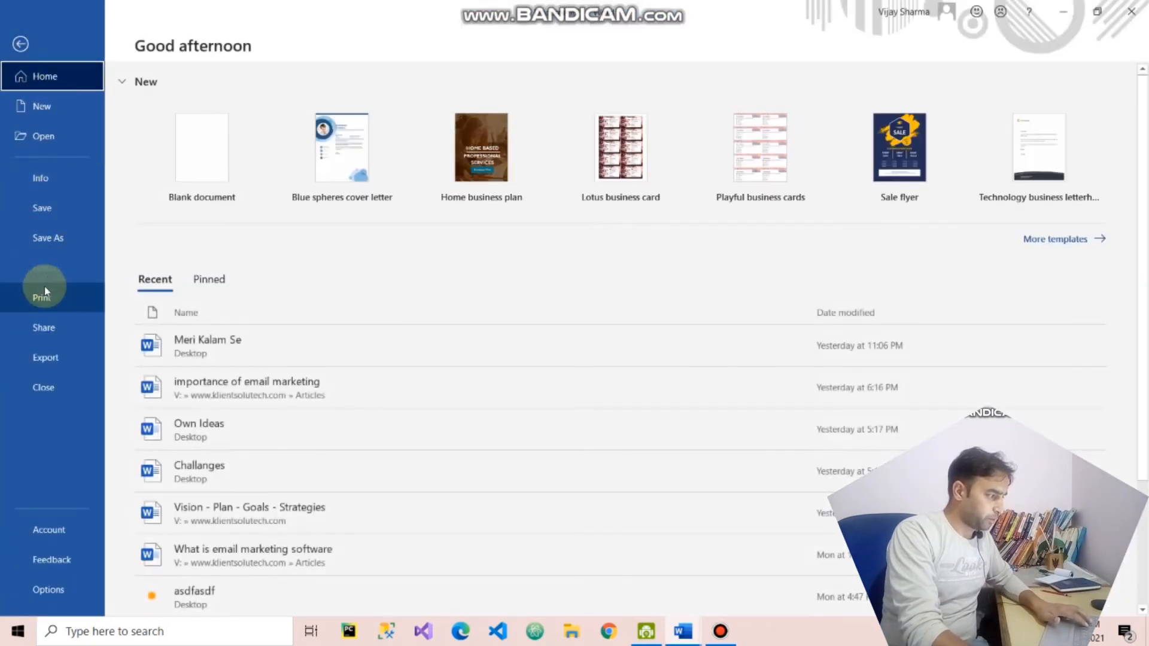
pyautogui.click(70, 310)
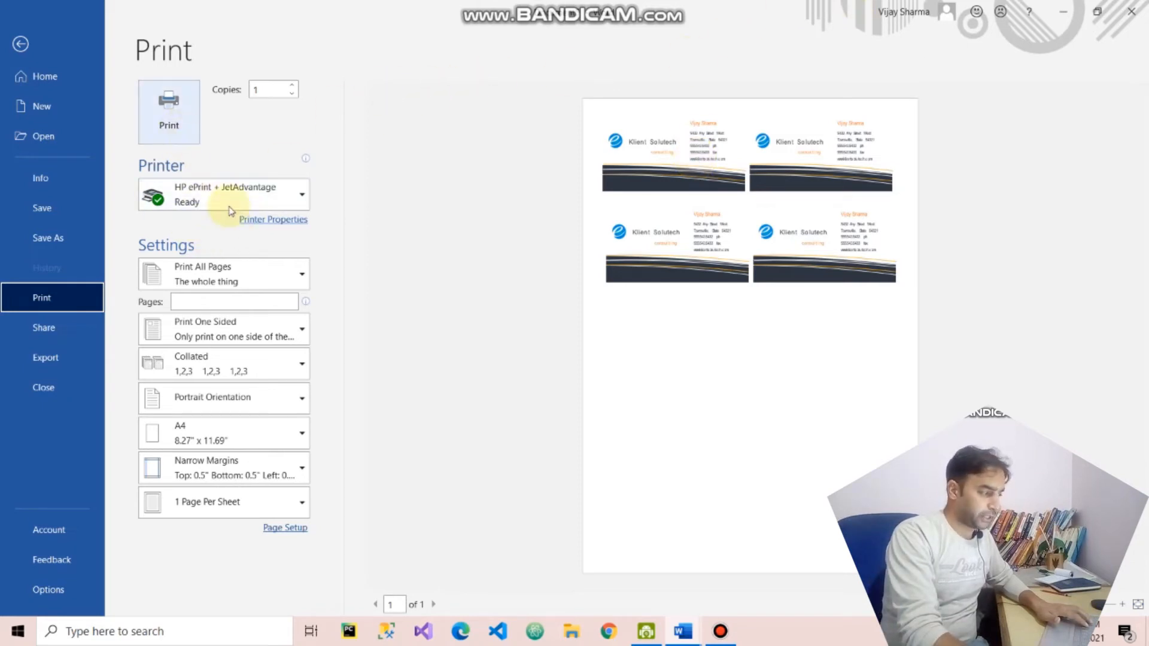
pyautogui.click(272, 202)
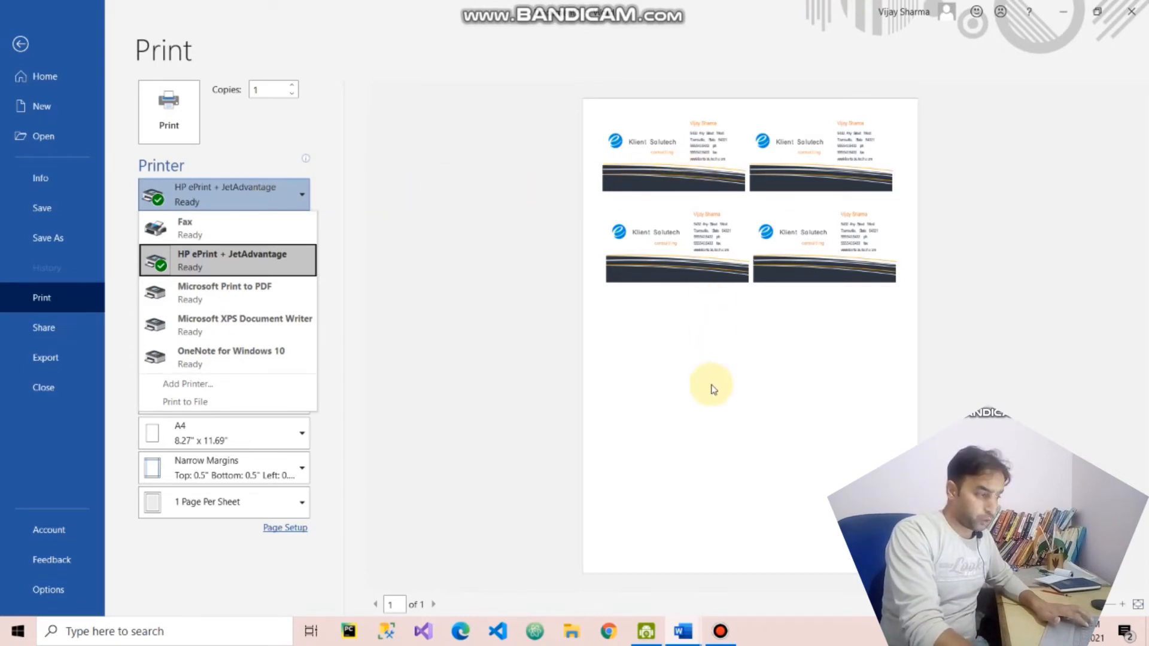
pyautogui.click(451, 208)
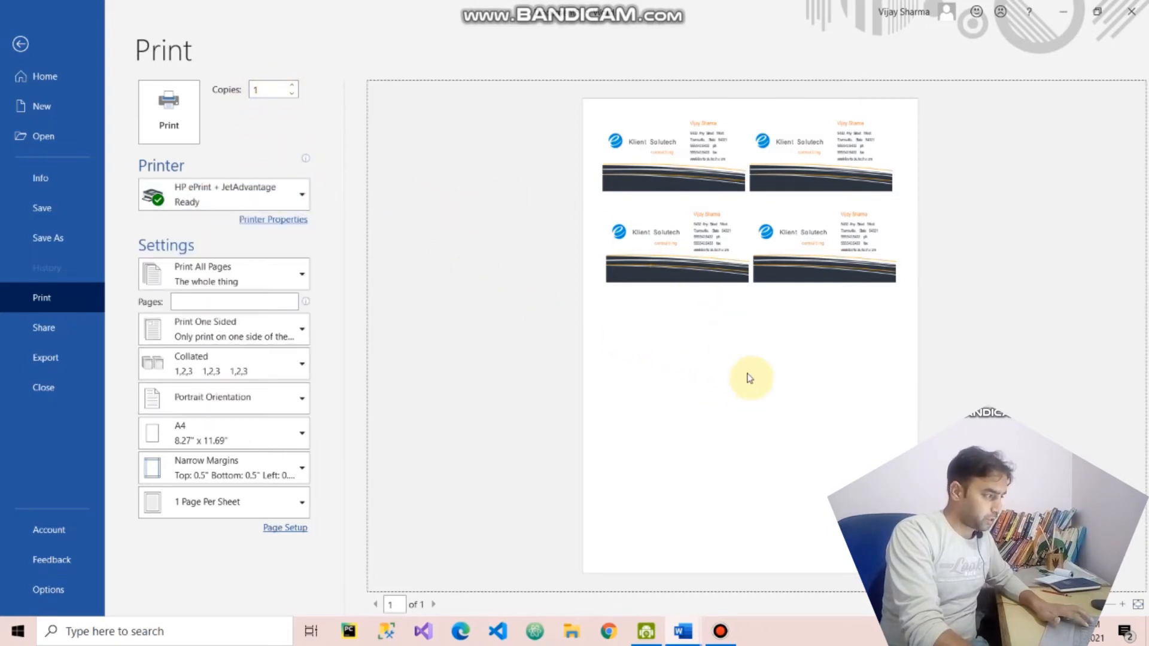
pyautogui.click(261, 87)
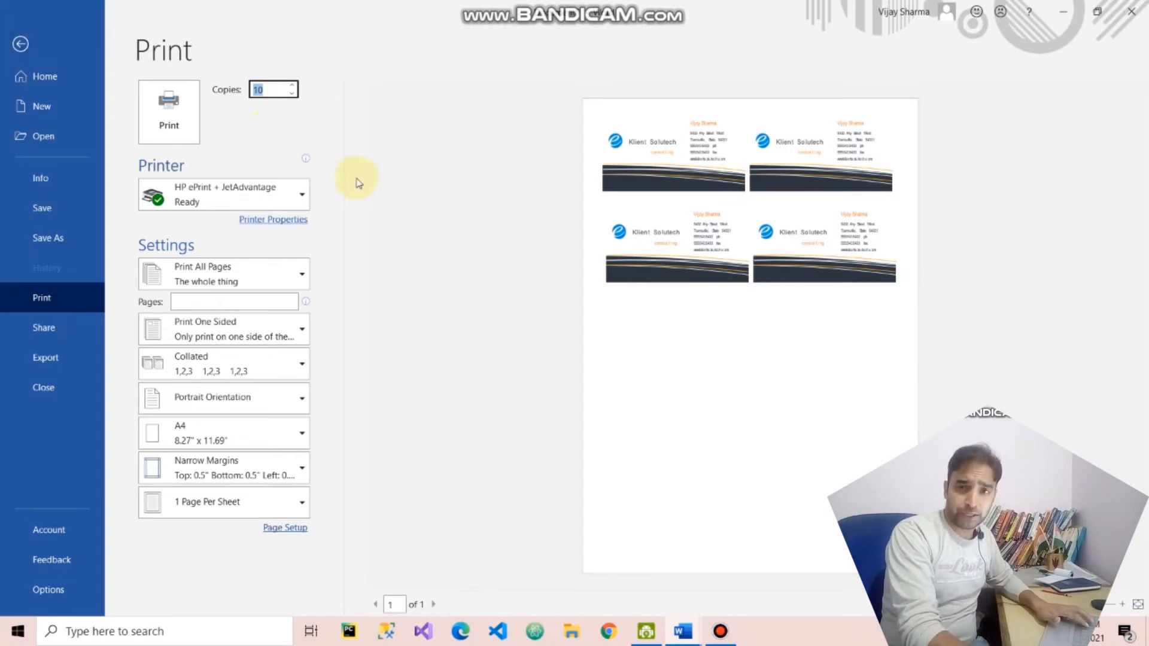
pyautogui.click(20, 44)
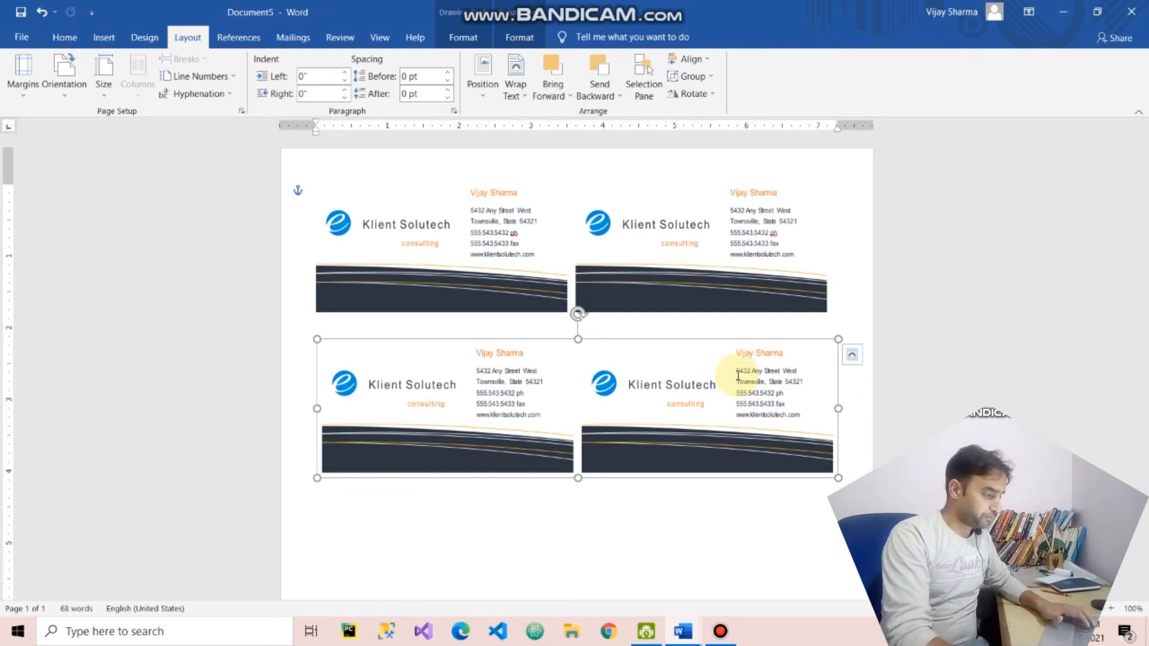
pyautogui.click(716, 550)
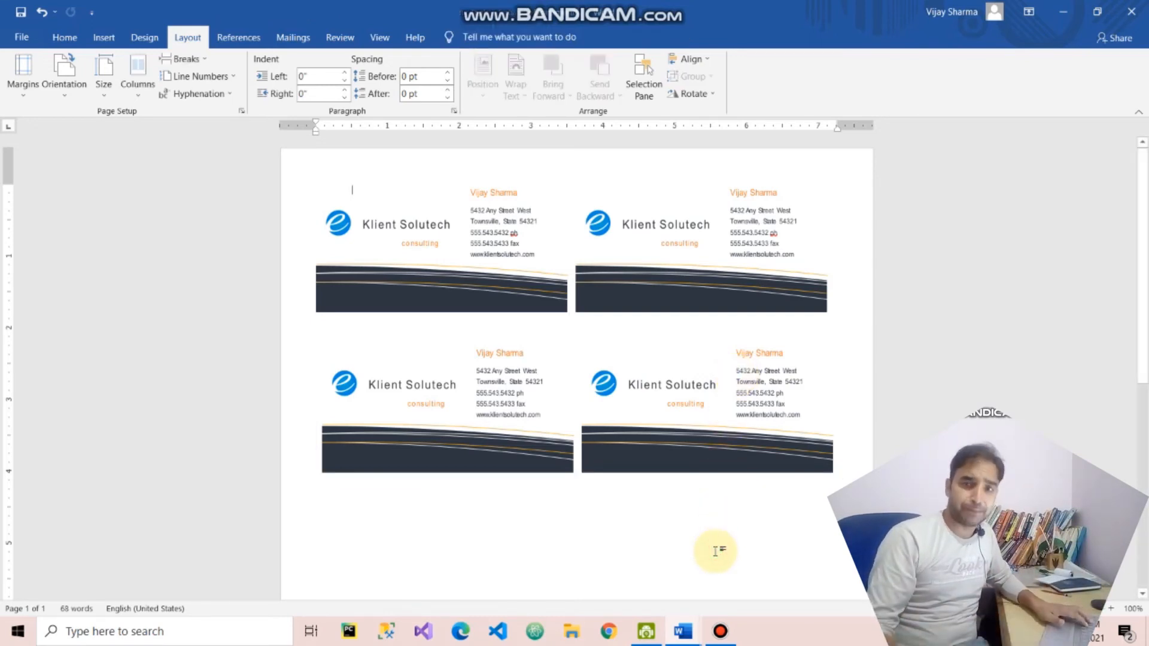
# - Create a new blank document and set its page margins to Narrow
pyautogui.hotkey('ctrl', 'n')
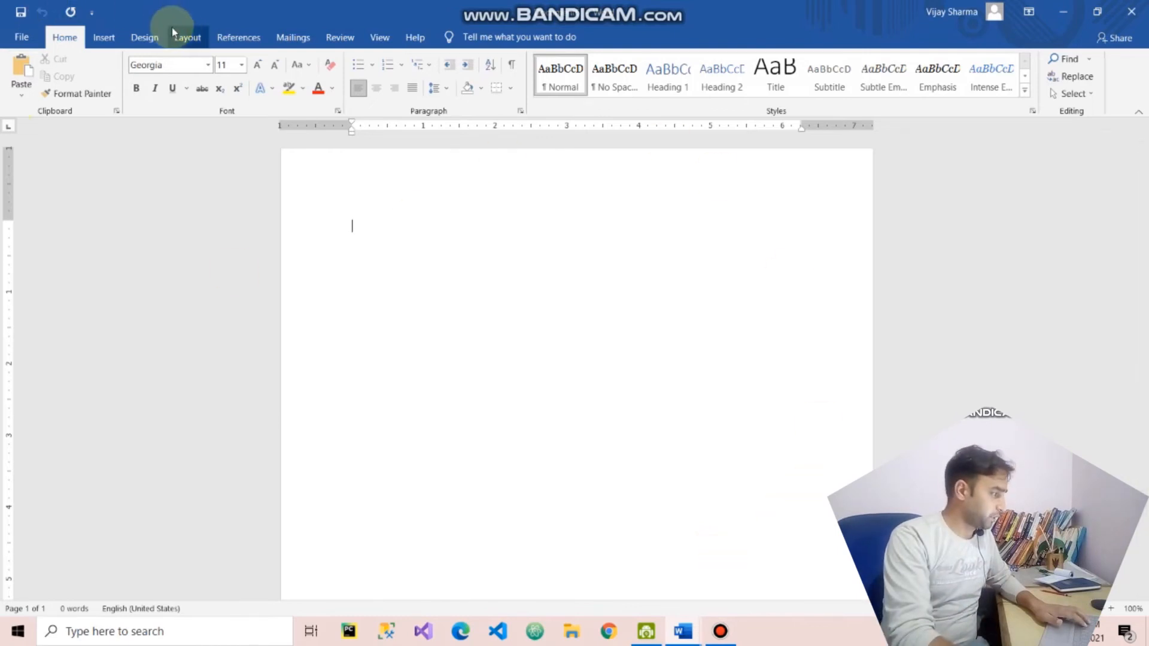
pyautogui.click(186, 36)
pyautogui.click(22, 69)
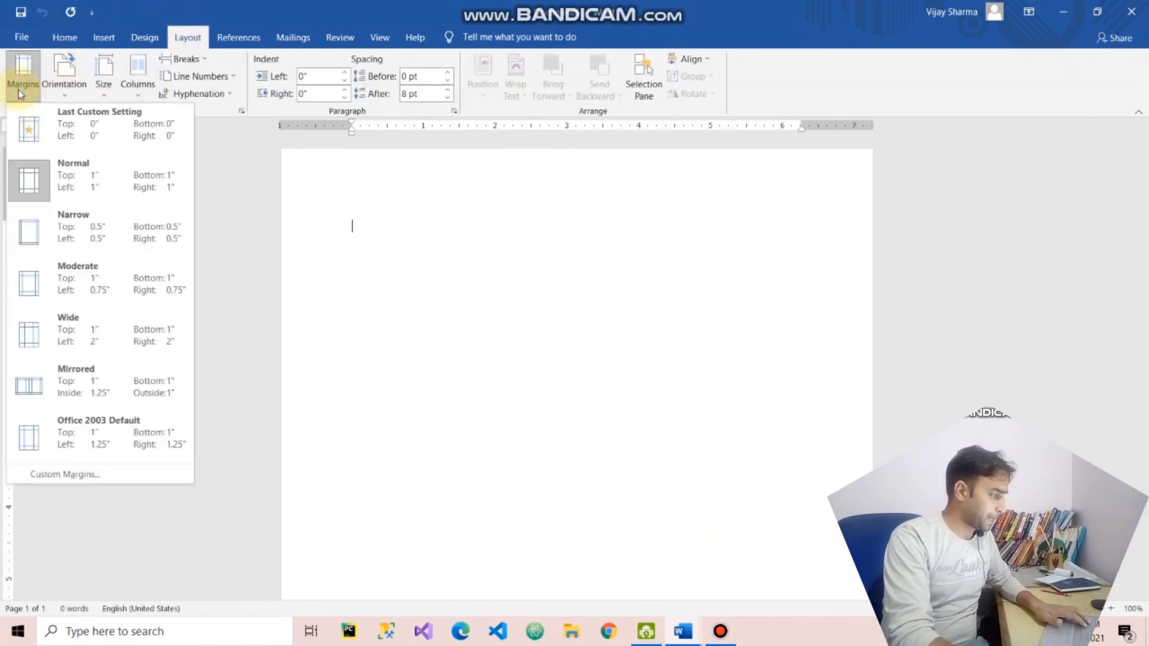
pyautogui.click(46, 241)
pyautogui.click(720, 631)
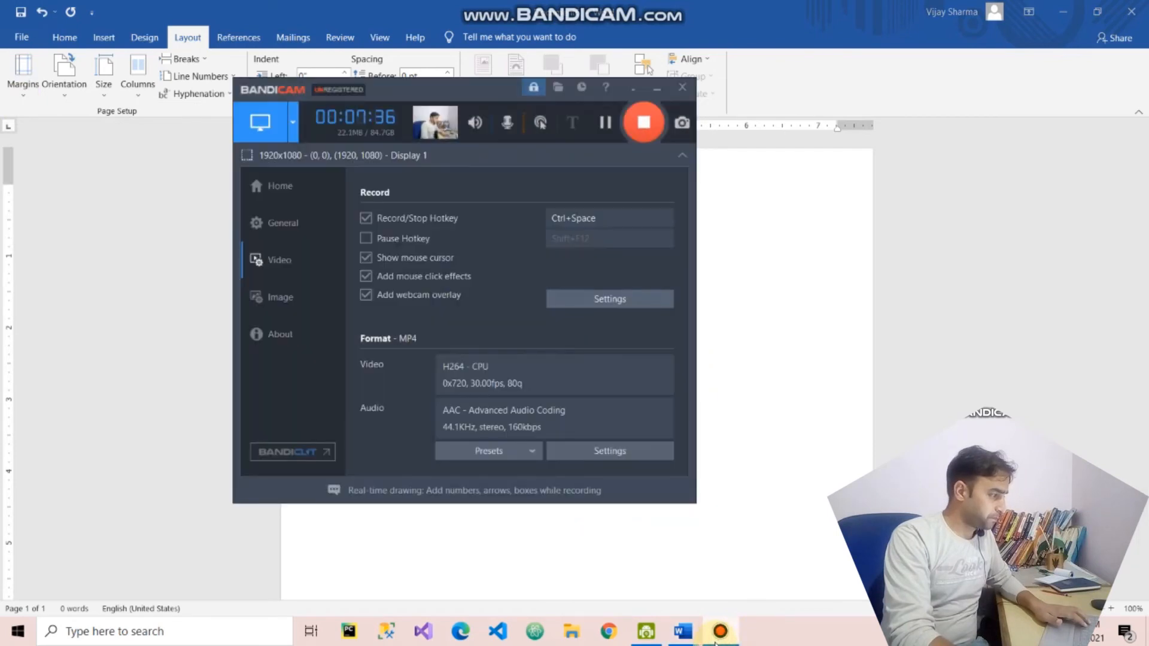
pyautogui.click(716, 639)
# - Draw a rectangle about 3.38" wide and 2.04" high at the page's upper-left corner and apply the solid black shape style
pyautogui.click(103, 37)
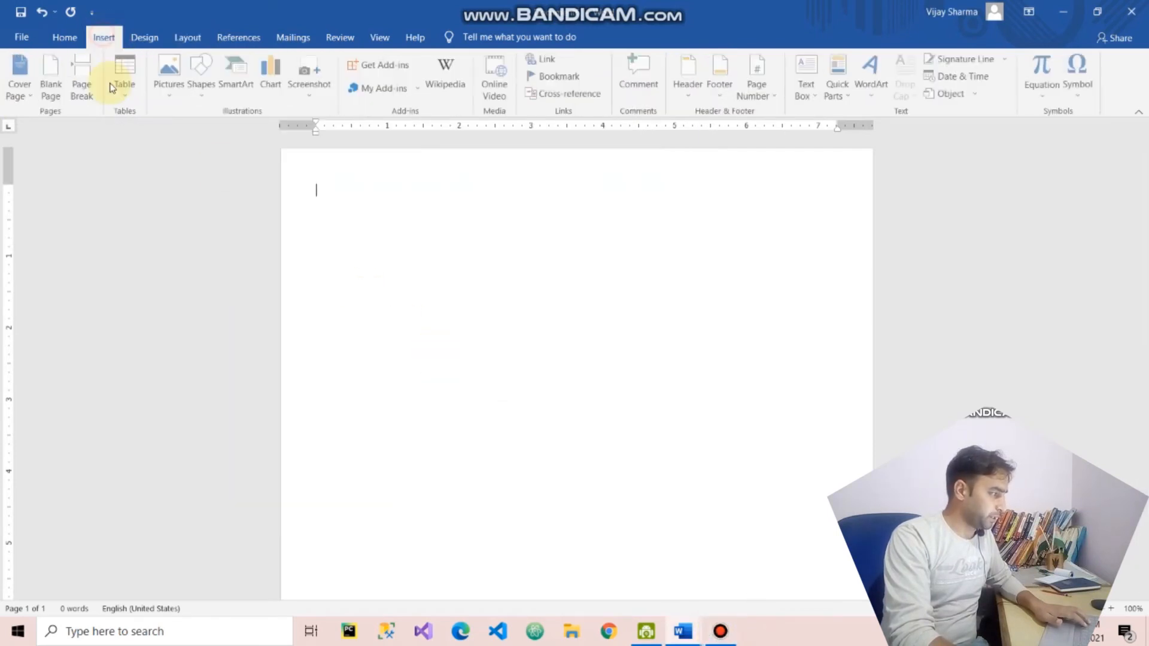
pyautogui.click(203, 71)
pyautogui.click(231, 133)
pyautogui.moveTo(338, 225); pyautogui.dragTo(570, 365)
pyautogui.moveTo(487, 298); pyautogui.dragTo(443, 239)
pyautogui.moveTo(531, 312); pyautogui.dragTo(539, 316)
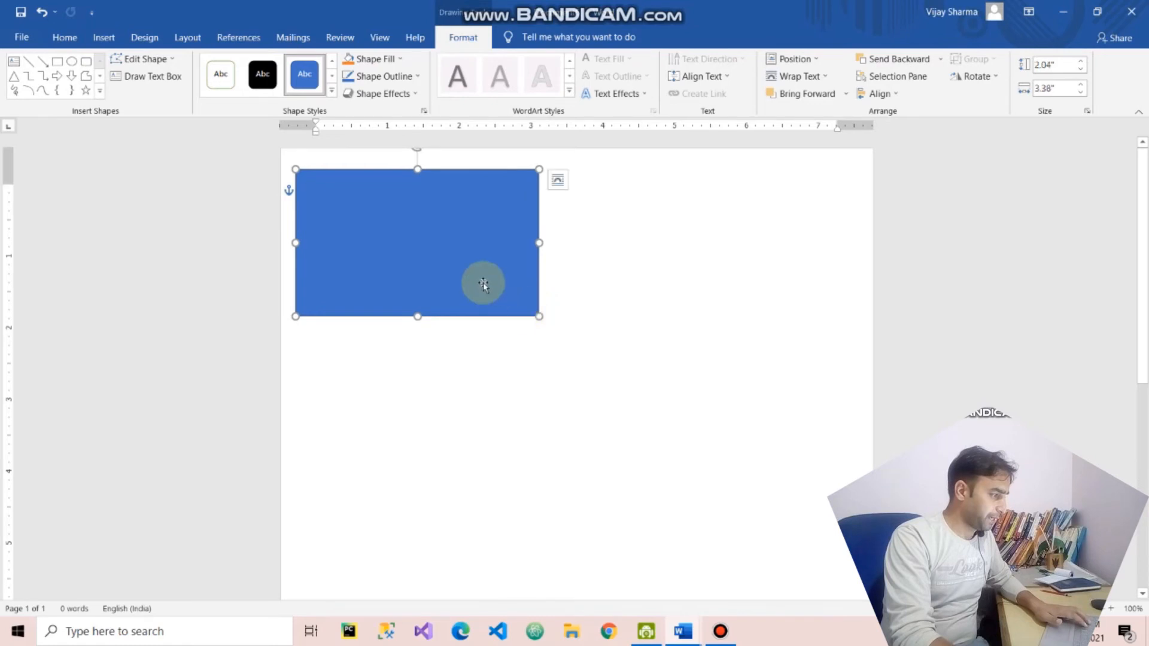
pyautogui.click(262, 74)
pyautogui.click(692, 338)
# - Duplicate the black rectangle, align the copy with its left edge and narrow it to about 1.18" wide
pyautogui.click(389, 228)
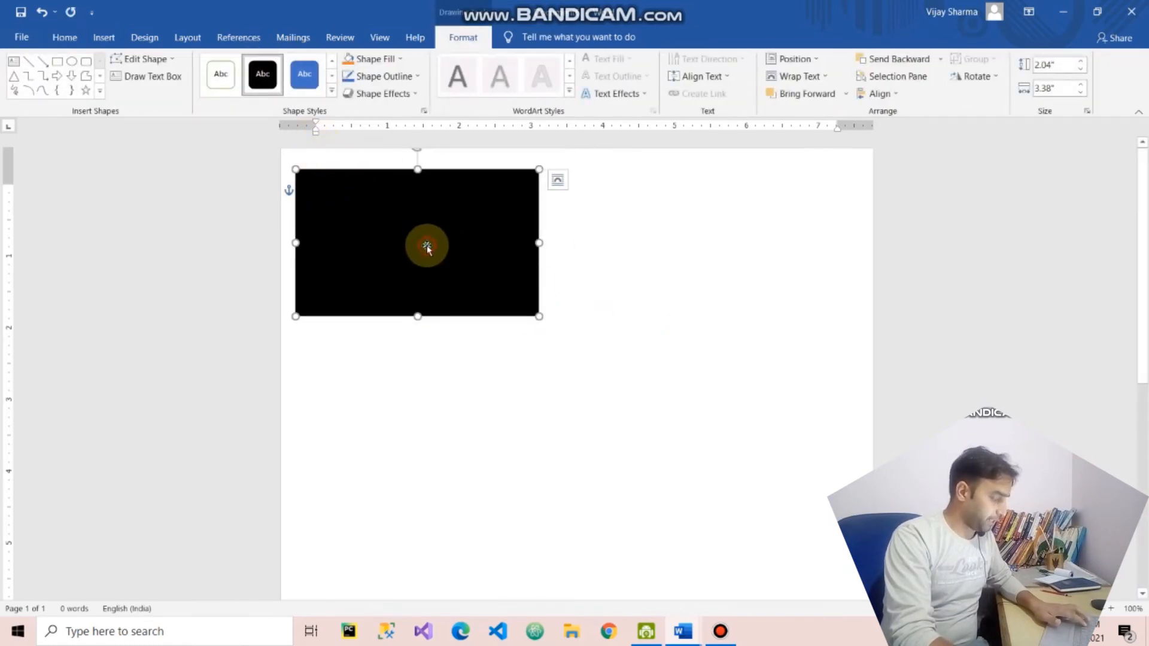
pyautogui.hotkey('ctrl', 'v')
pyautogui.moveTo(487, 258); pyautogui.dragTo(381, 239)
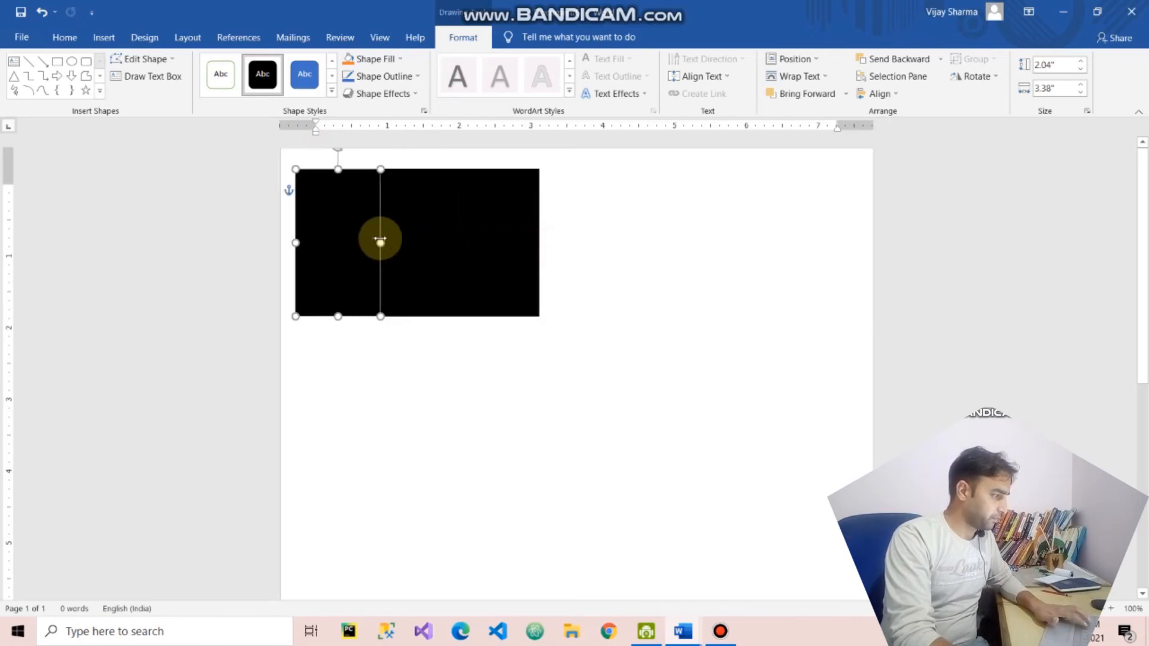
# - Fill the narrow copy with white and widen it to about 1.68" so it covers the left half of the card
pyautogui.click(371, 59)
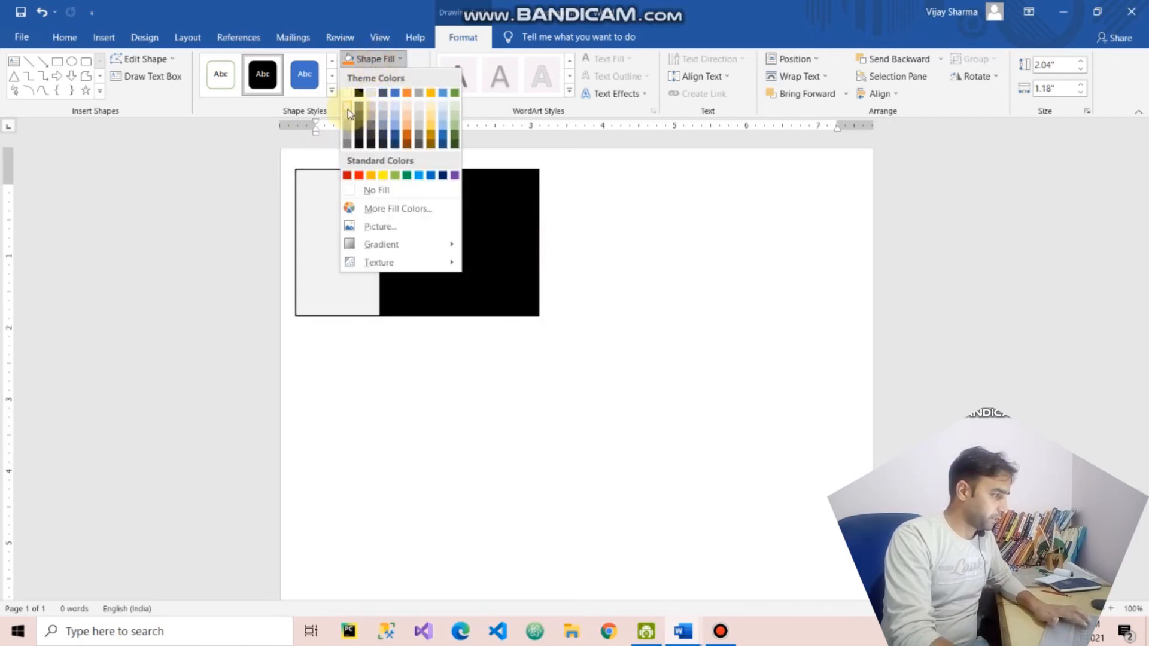
pyautogui.click(347, 93)
pyautogui.moveTo(379, 241); pyautogui.dragTo(417, 247)
pyautogui.click(652, 310)
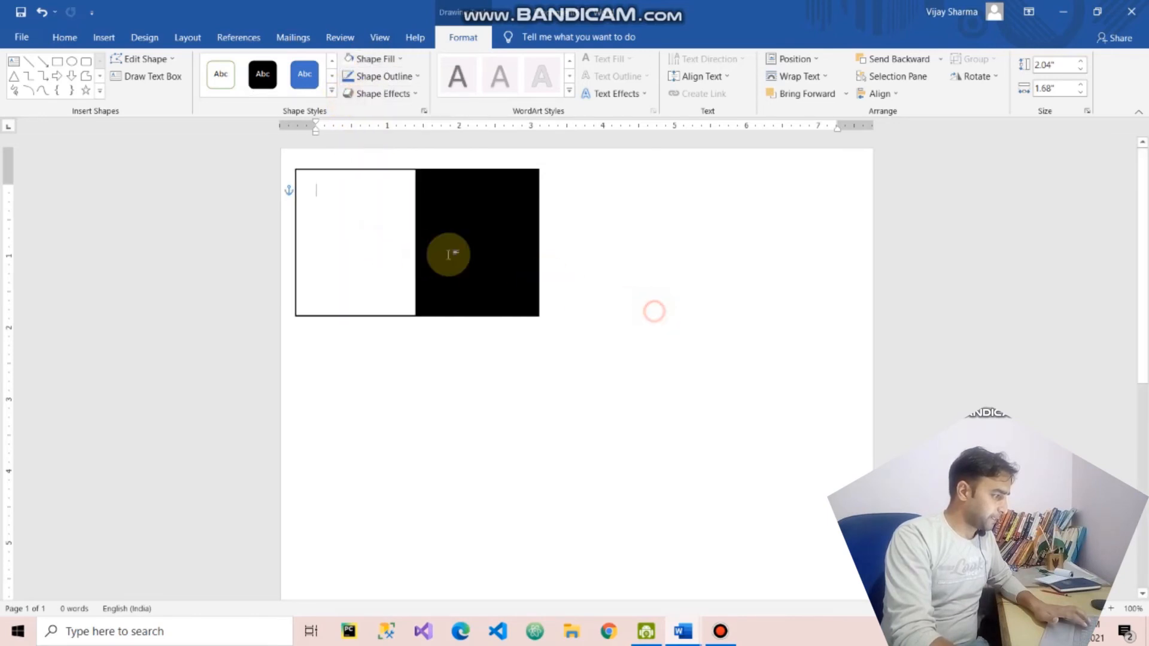
pyautogui.click(397, 243)
pyautogui.click(662, 226)
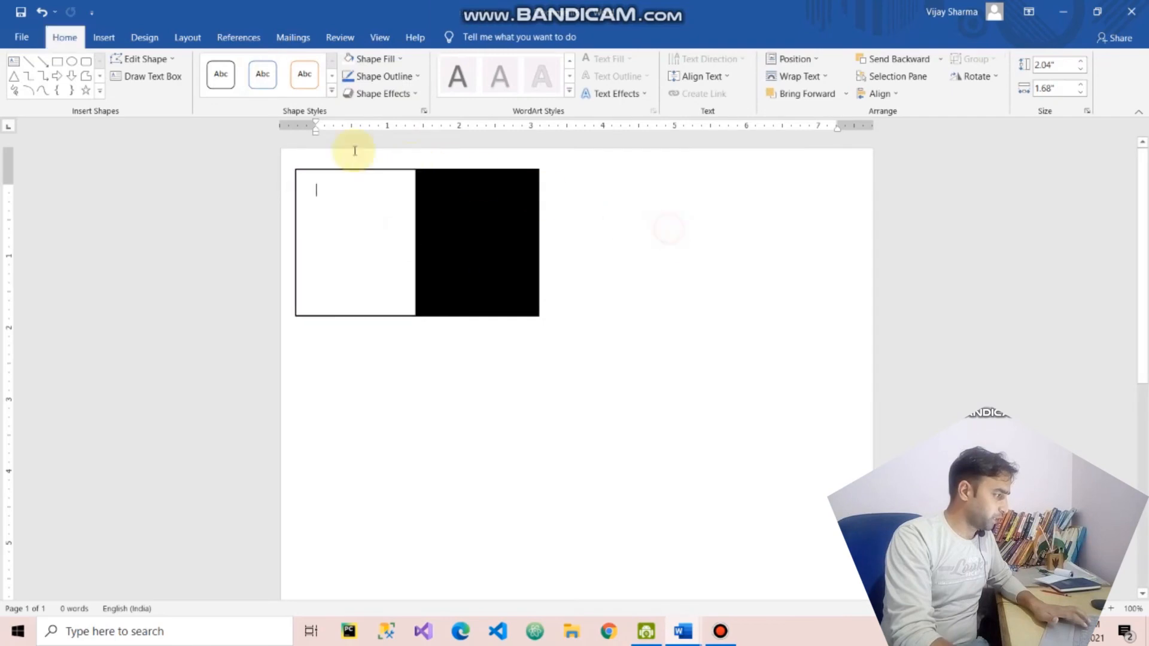
# - Insert the Klient Solutech logo picture from a file on this device
pyautogui.click(356, 223)
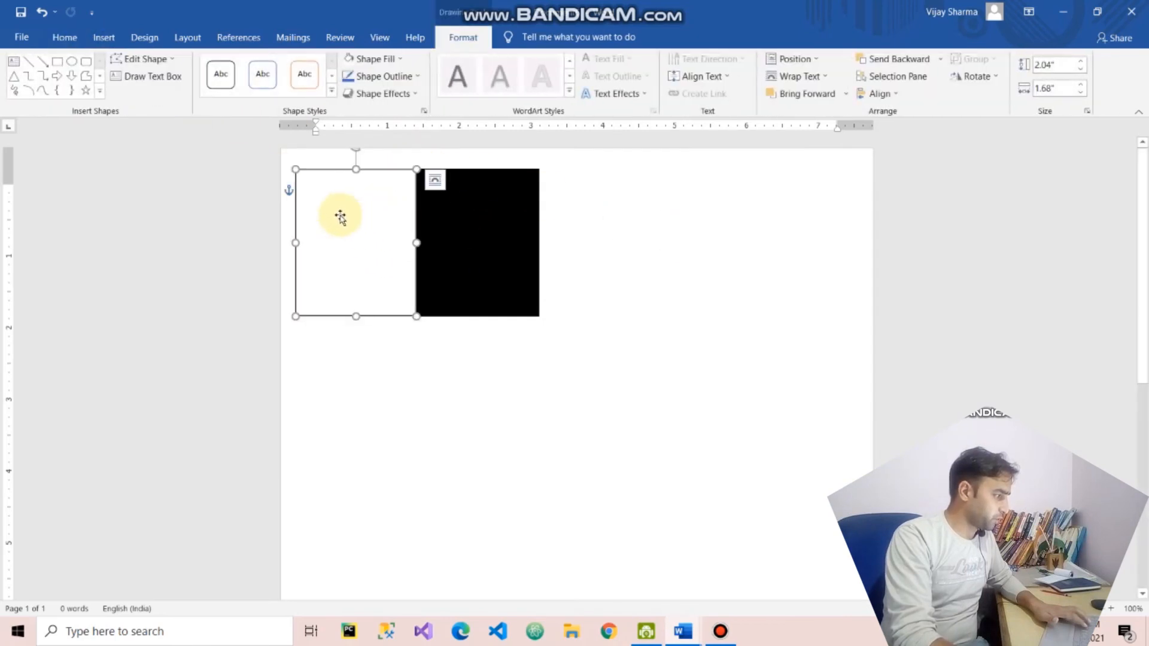
pyautogui.click(103, 37)
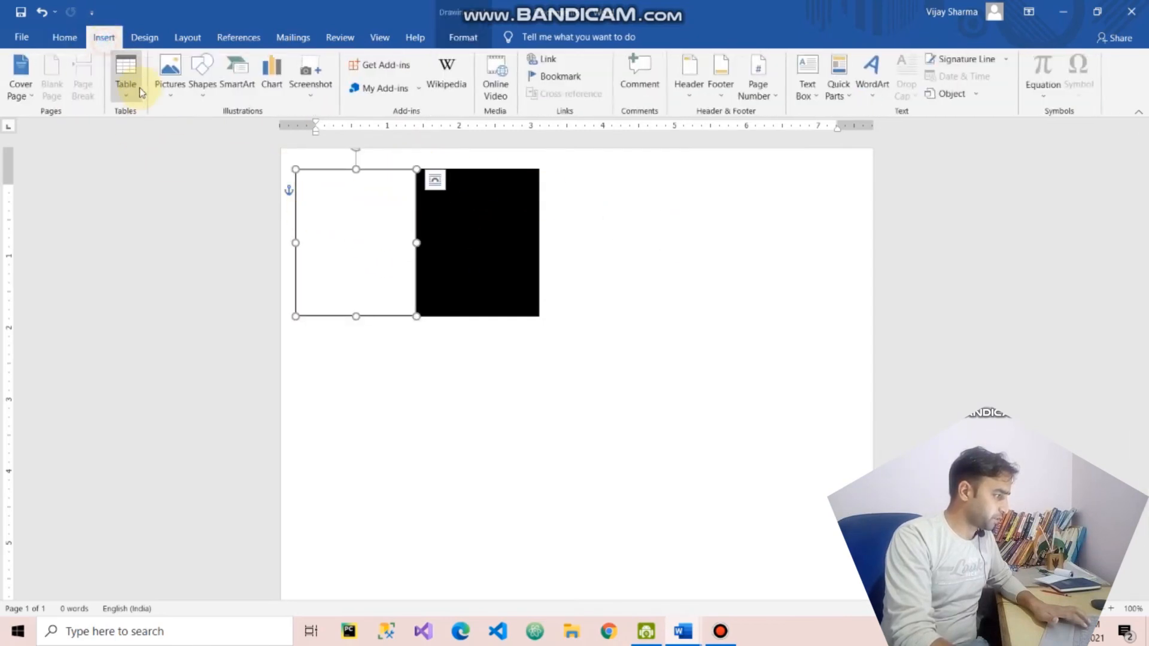
pyautogui.click(171, 77)
pyautogui.click(200, 134)
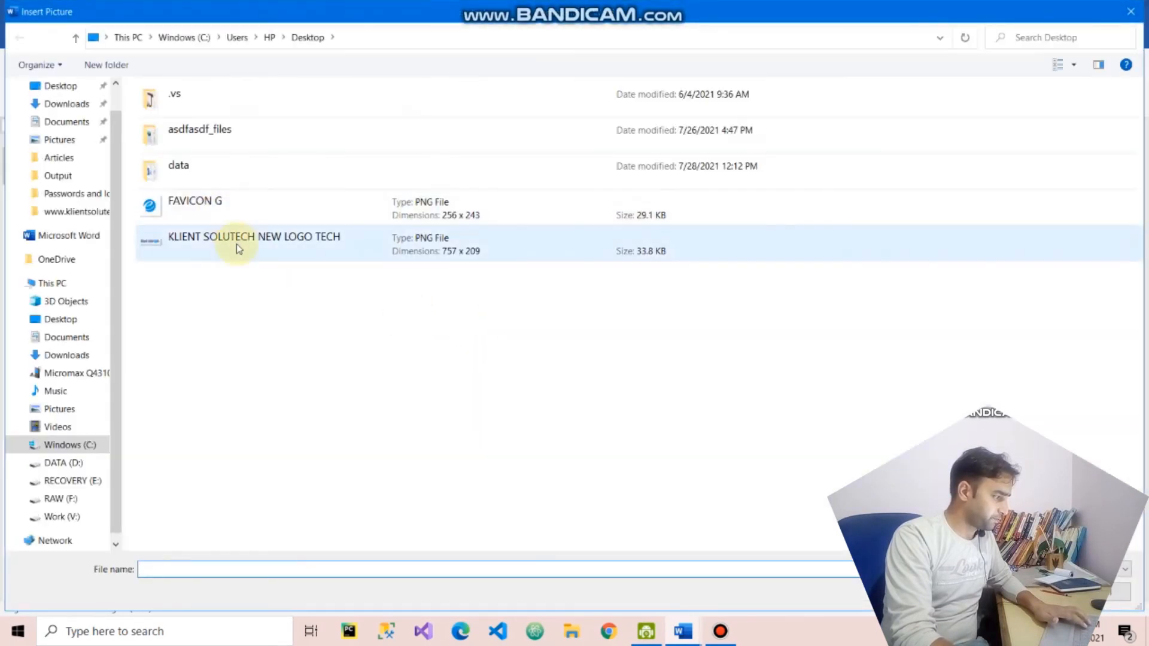
pyautogui.doubleClick(236, 243)
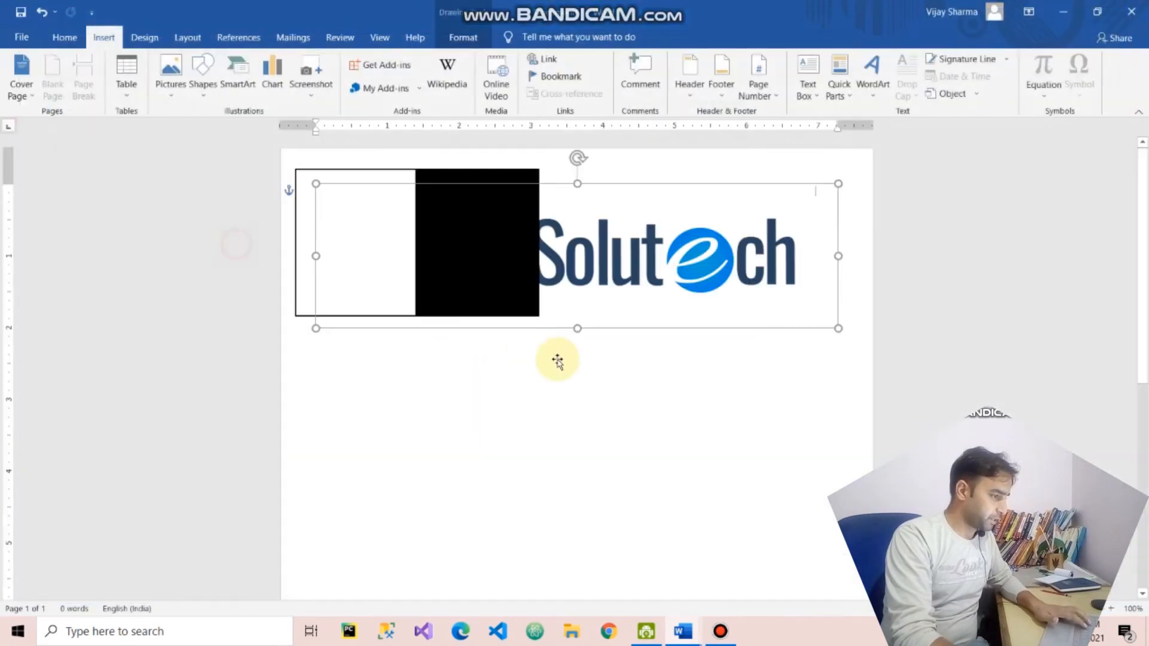
# - Set the logo's text wrapping to In Front of Text and shrink it to fit inside the card's white half
pyautogui.moveTo(659, 291); pyautogui.dragTo(624, 270)
pyautogui.rightClick(590, 186)
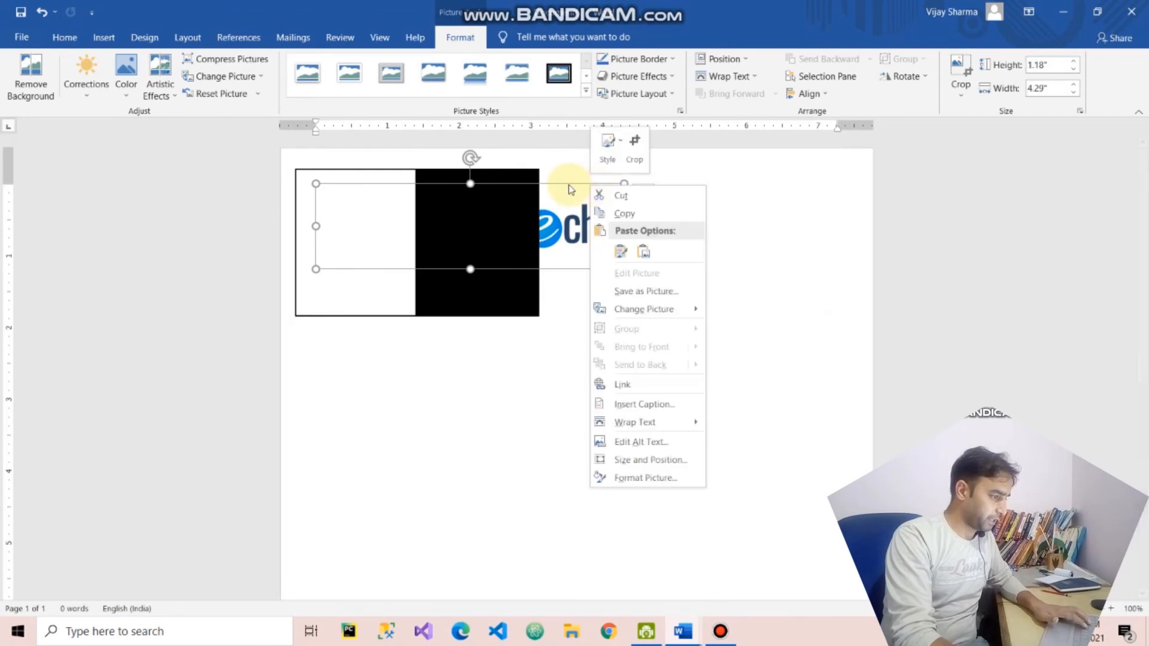
pyautogui.moveTo(644, 429)
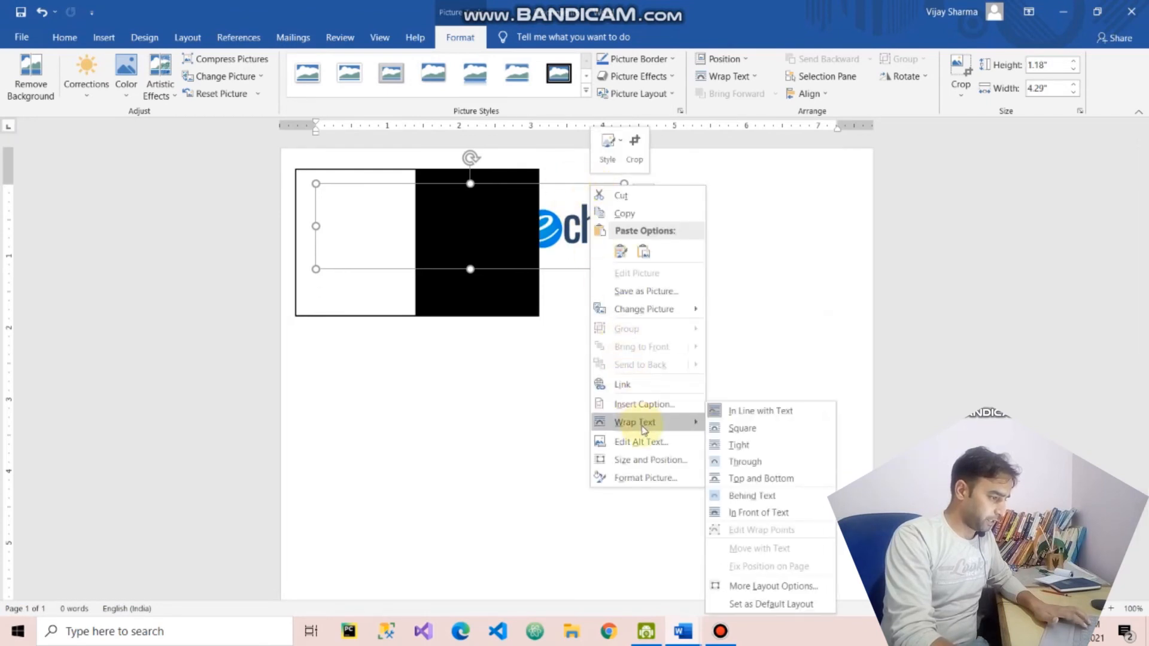
pyautogui.click(778, 513)
pyautogui.moveTo(624, 269); pyautogui.dragTo(370, 253)
pyautogui.click(475, 330)
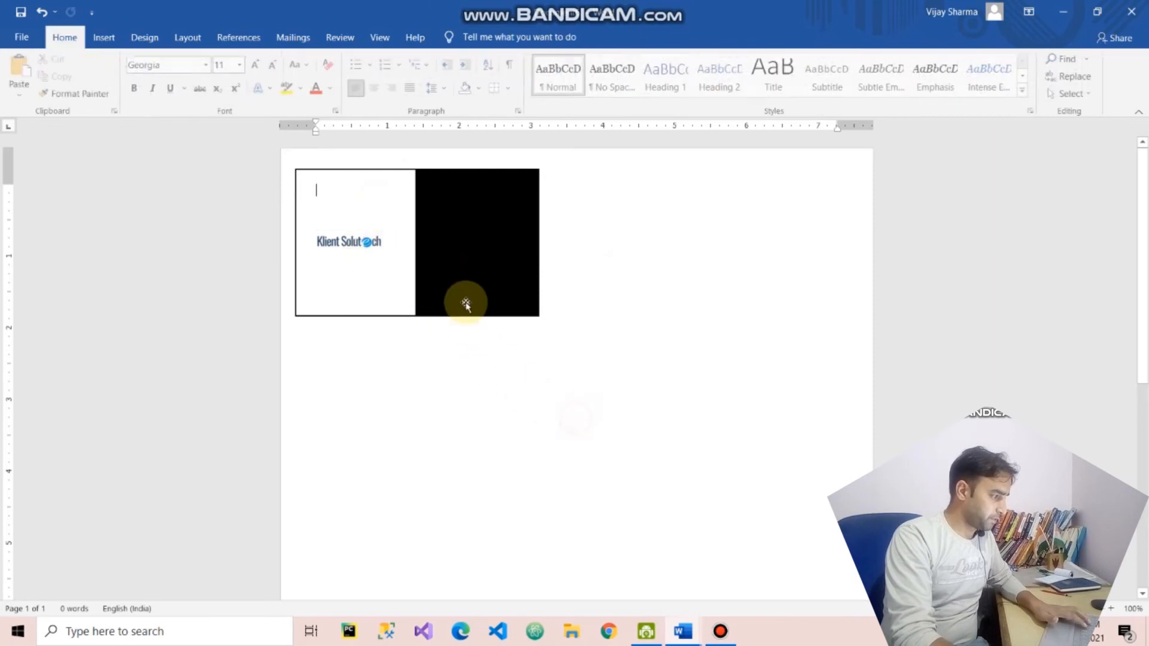
pyautogui.click(442, 270)
pyautogui.click(423, 340)
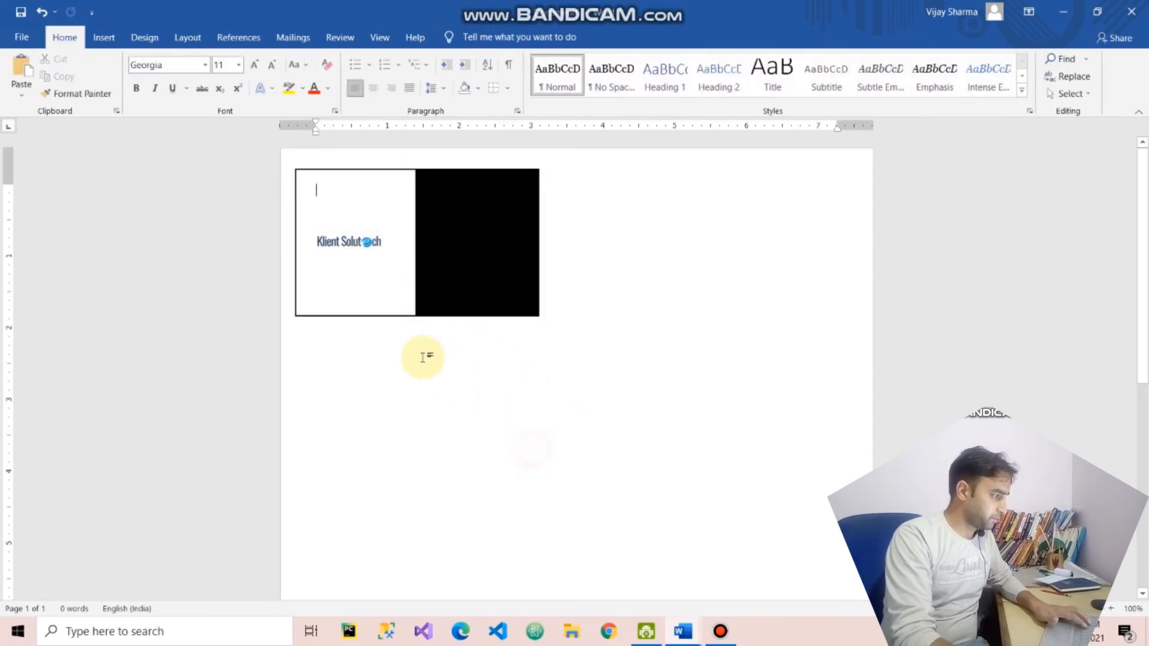
# - Draw a circle about 0.87" wide and 0.89" high over the boundary between the card's white and black halves
pyautogui.click(104, 37)
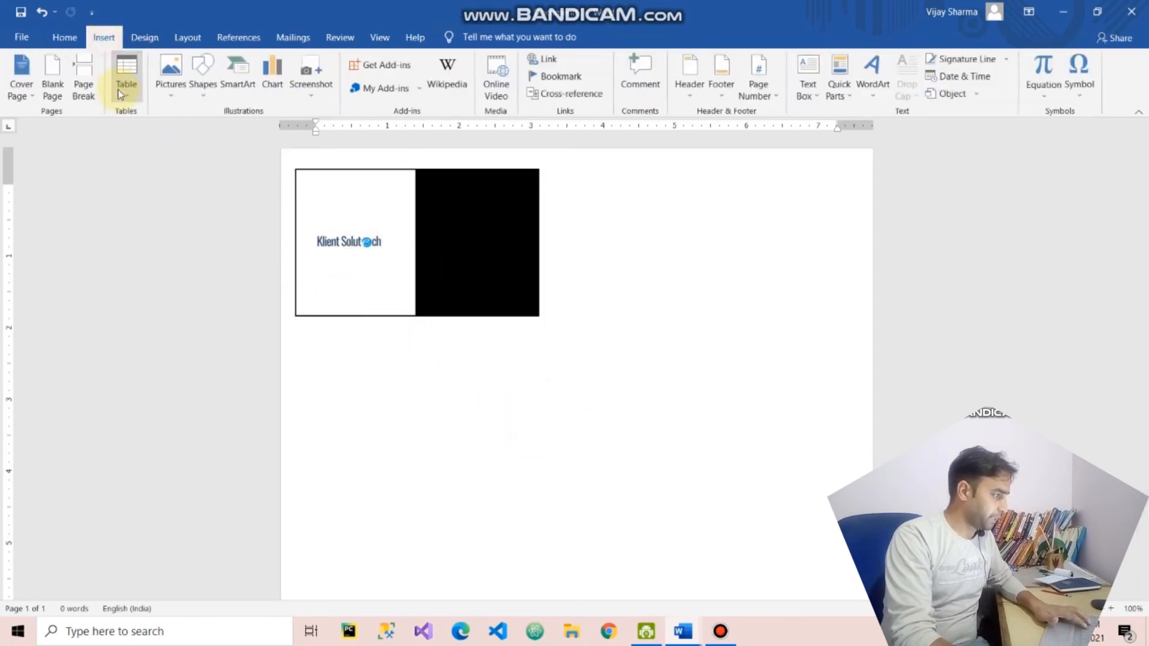
pyautogui.click(203, 84)
pyautogui.click(254, 128)
pyautogui.moveTo(393, 210); pyautogui.dragTo(456, 275)
# - Fill the circle with the standard Orange color
pyautogui.click(382, 76)
pyautogui.click(386, 62)
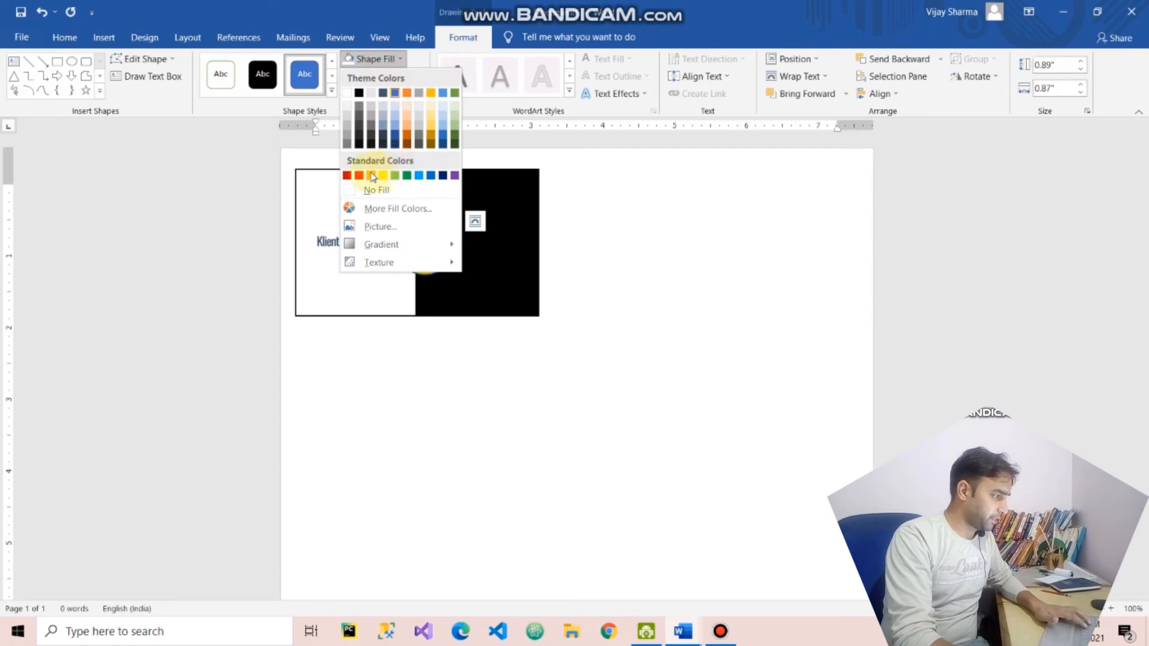
pyautogui.click(371, 175)
pyautogui.click(559, 278)
pyautogui.click(483, 261)
pyautogui.click(449, 242)
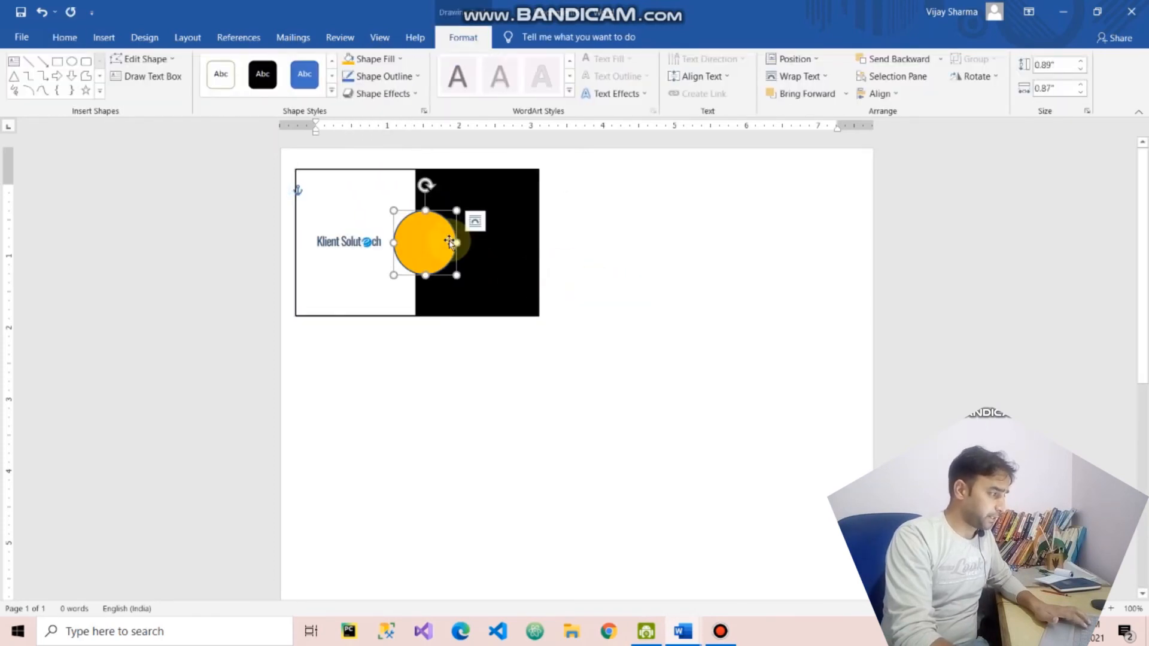
# - Apply a gradient variation to the orange circle's fill
pyautogui.click(383, 76)
pyautogui.click(375, 59)
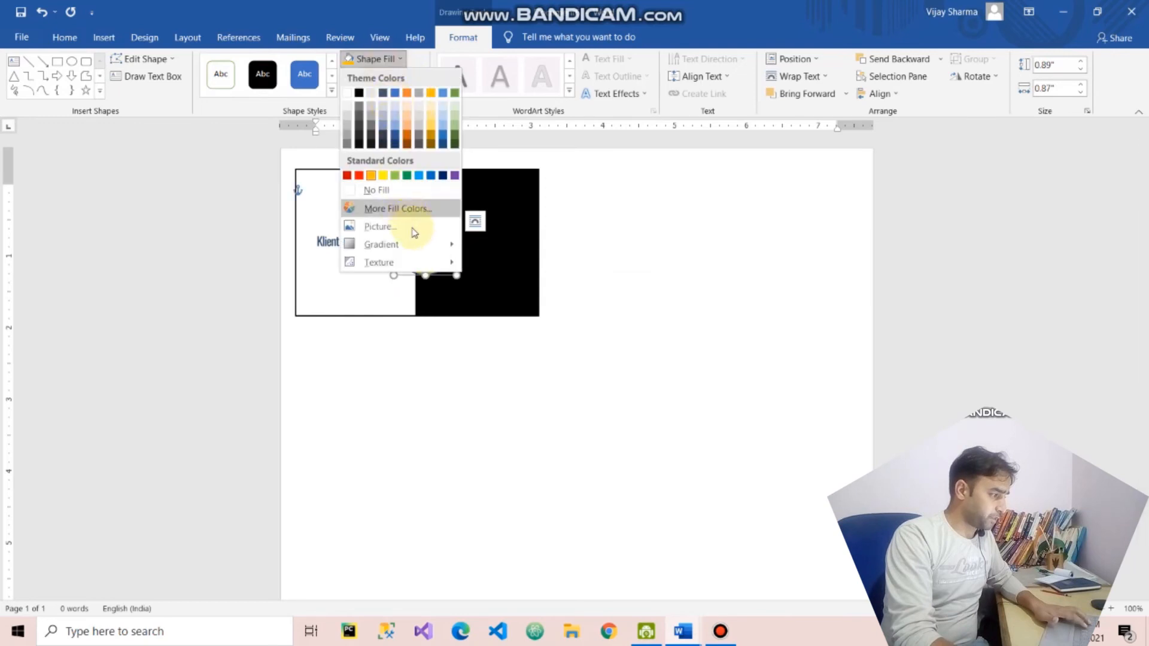
pyautogui.moveTo(424, 244)
pyautogui.click(562, 467)
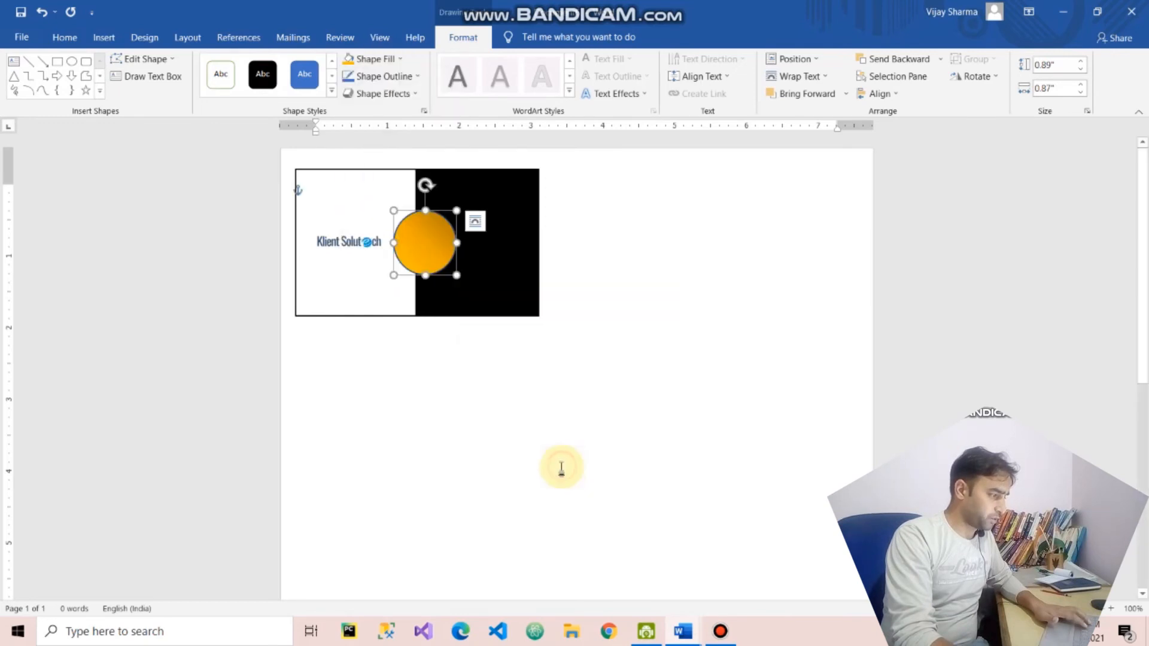
pyautogui.click(518, 332)
# - Remove the outline from the orange circle
pyautogui.click(428, 239)
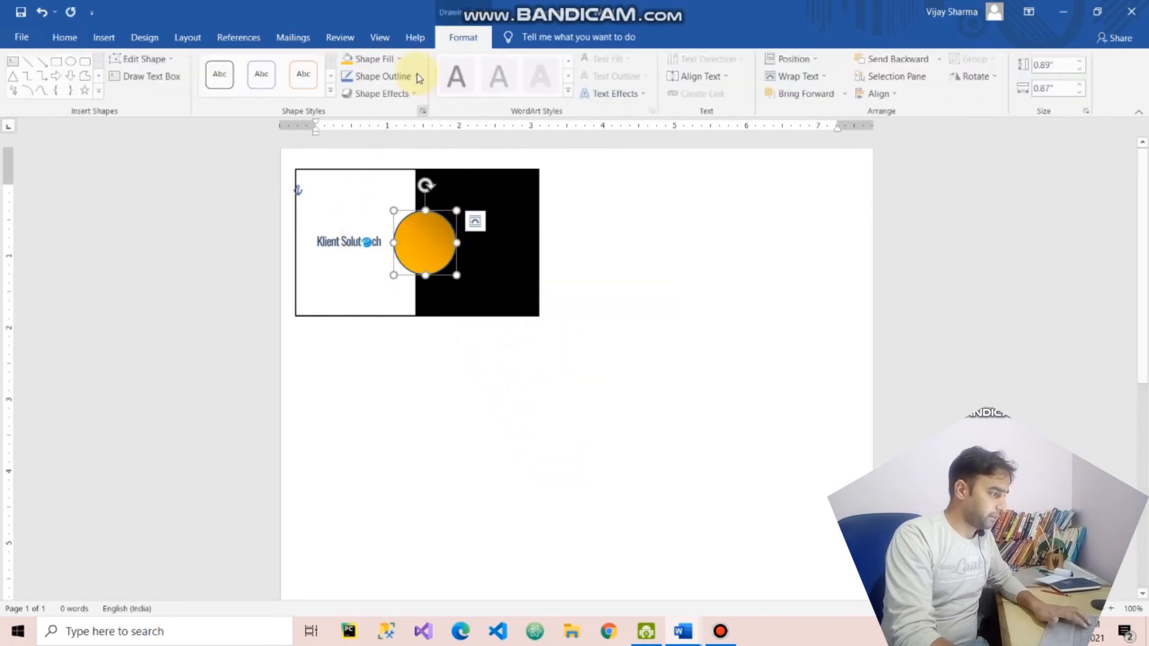
pyautogui.click(404, 78)
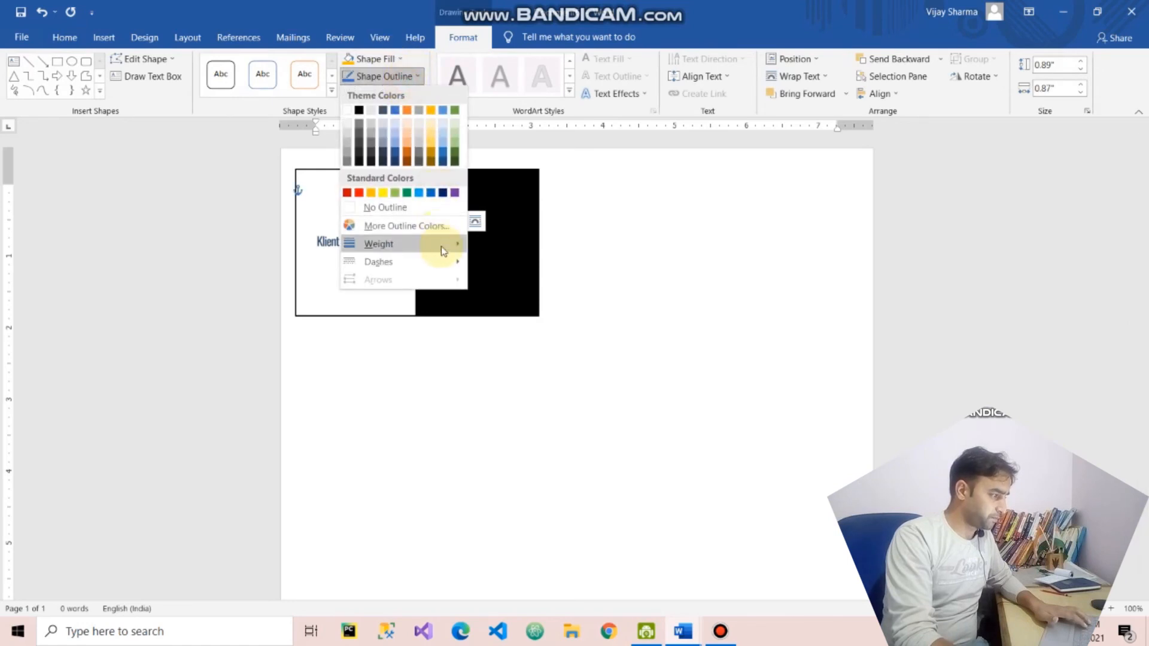
pyautogui.click(385, 207)
pyautogui.click(626, 281)
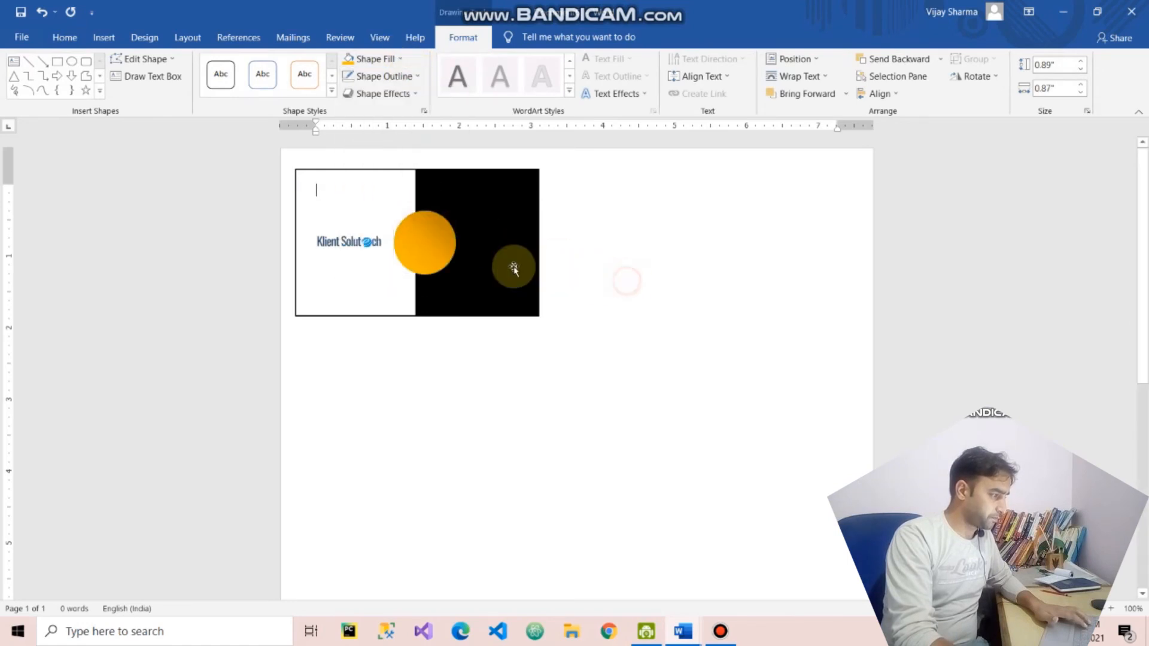
# - Recolor the card's black background rectangle with a light gold theme color
pyautogui.click(470, 203)
pyautogui.click(371, 59)
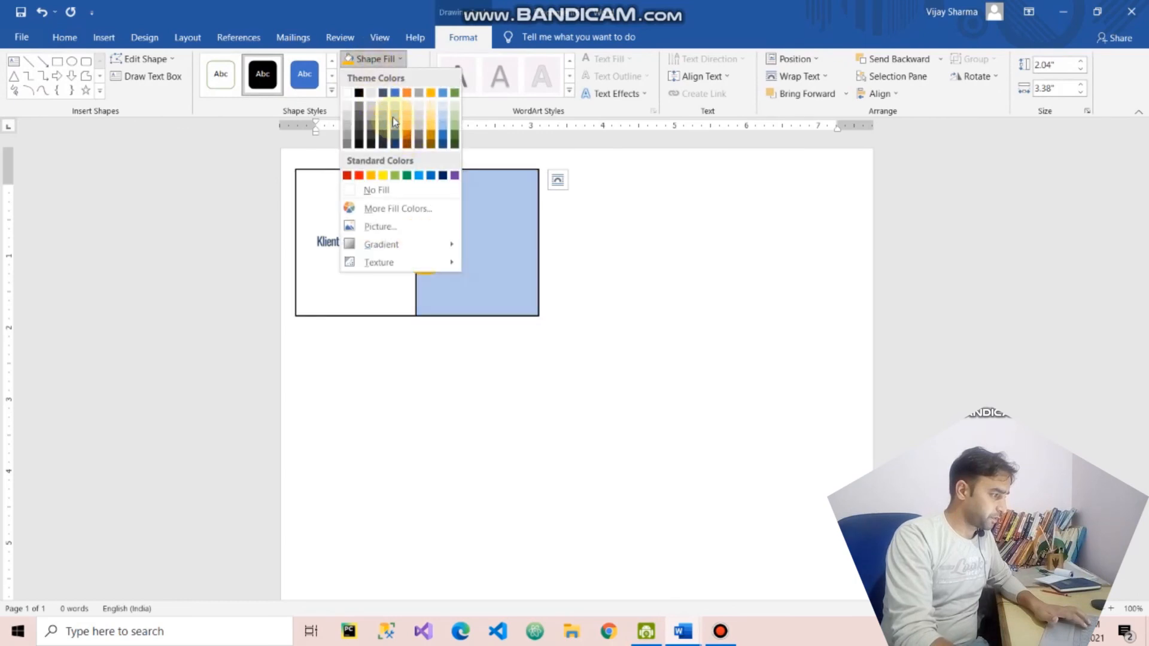
pyautogui.click(431, 127)
pyautogui.click(677, 289)
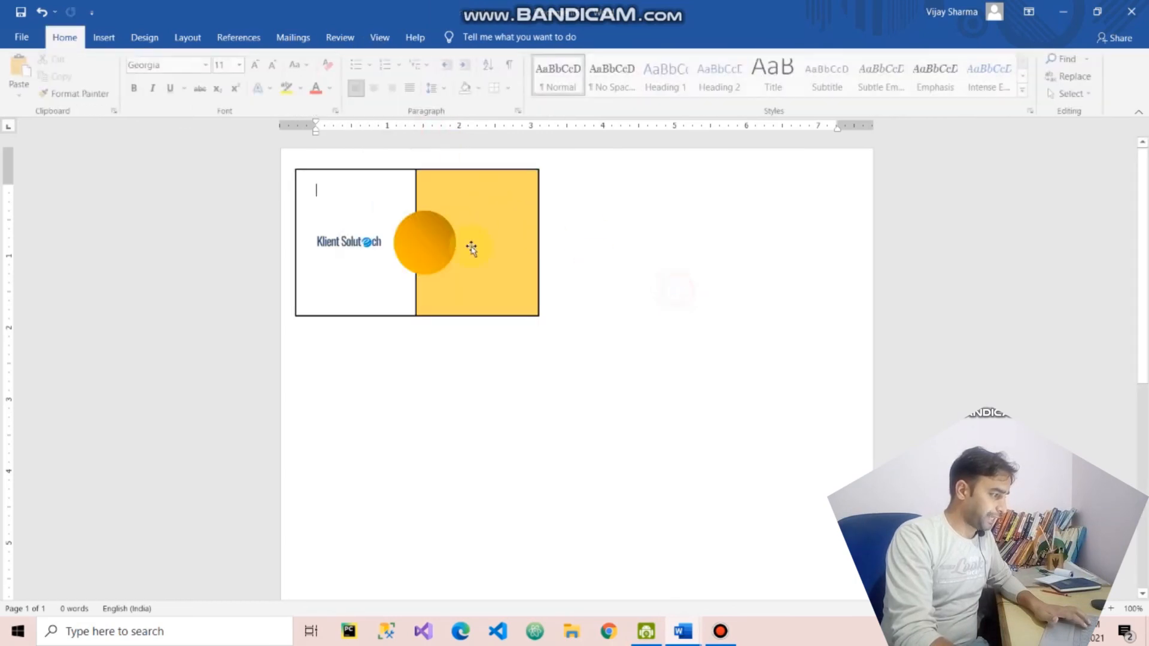
# - Enlarge the logo slightly at the top of the card's white half and move the orange circle beneath it
pyautogui.click(345, 243)
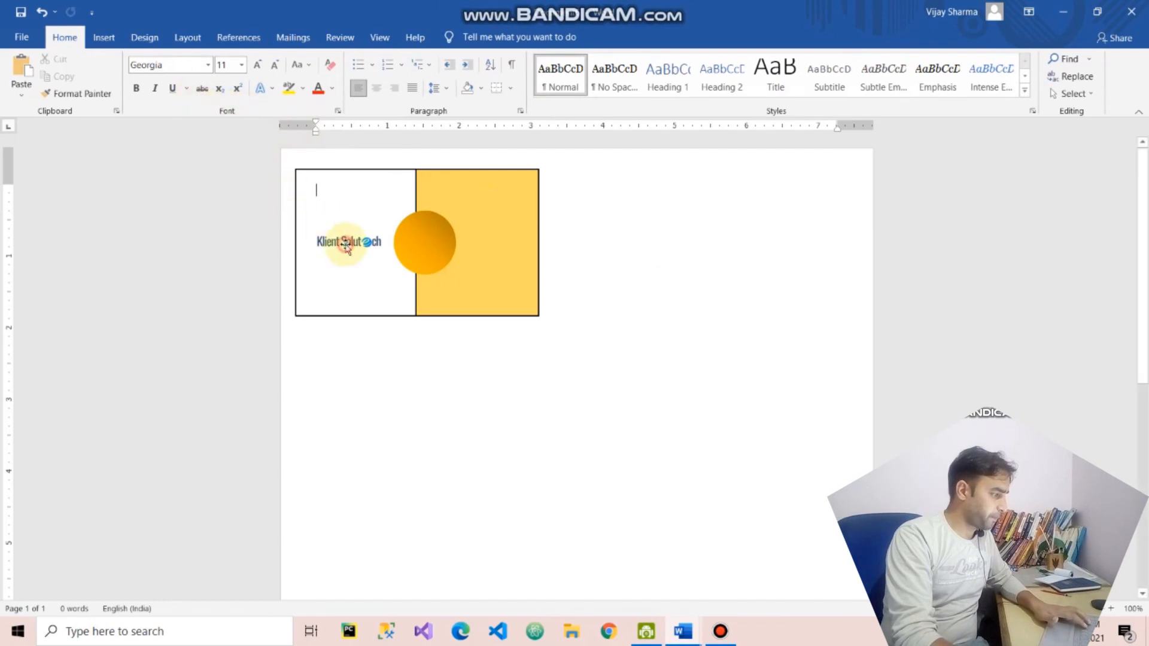
pyautogui.moveTo(395, 229); pyautogui.dragTo(328, 235)
pyautogui.press('Escape')
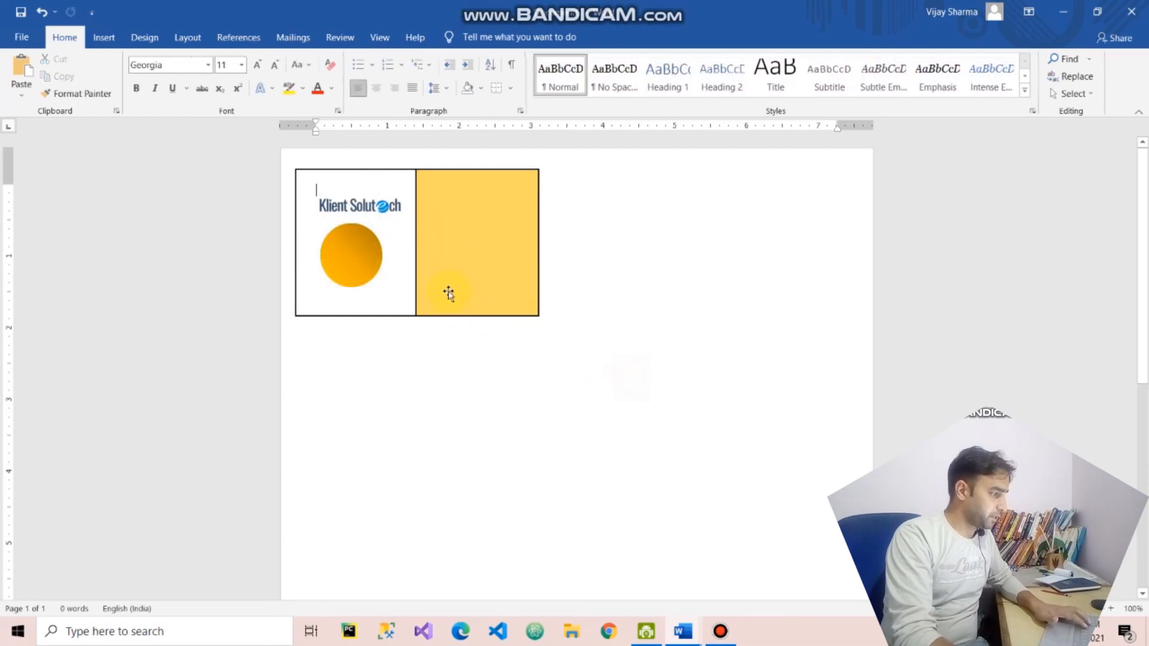
pyautogui.click(473, 254)
pyautogui.click(618, 405)
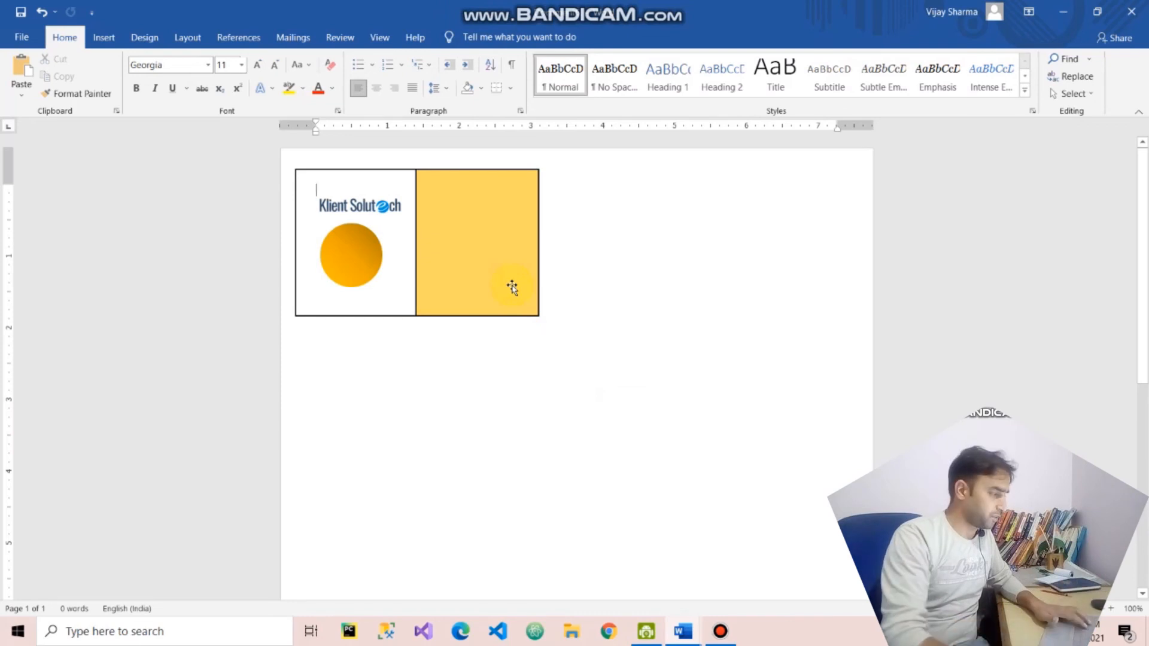
# - Draw a text box about 1.4" wide and 1.65" high over the card's gold half
pyautogui.click(470, 206)
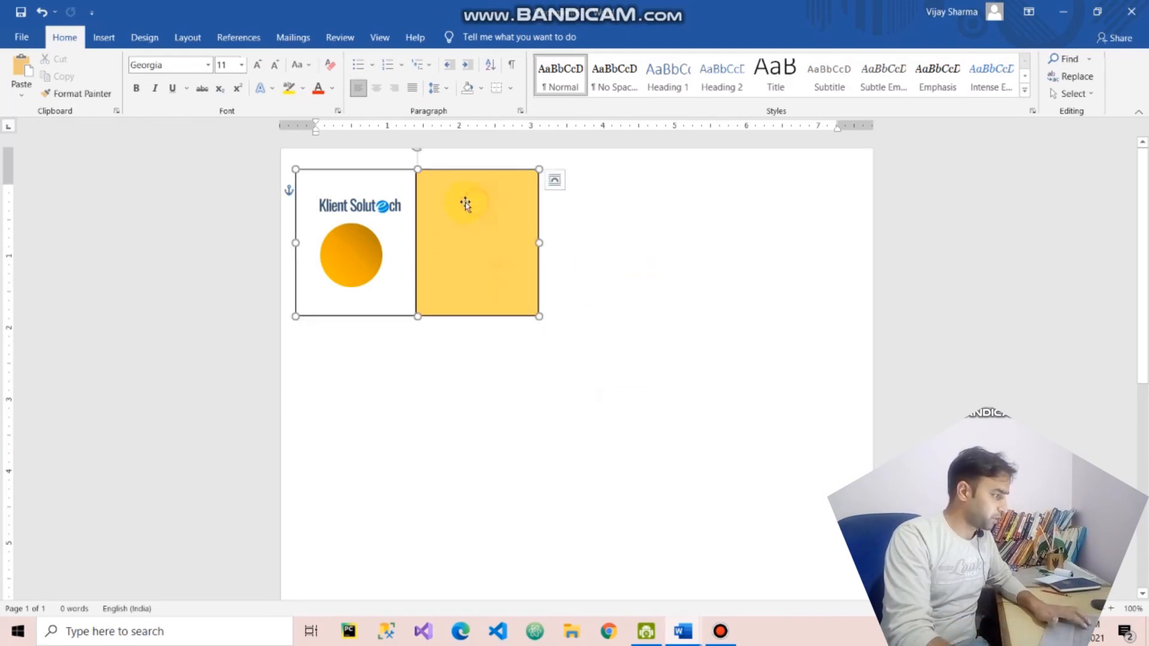
pyautogui.click(104, 38)
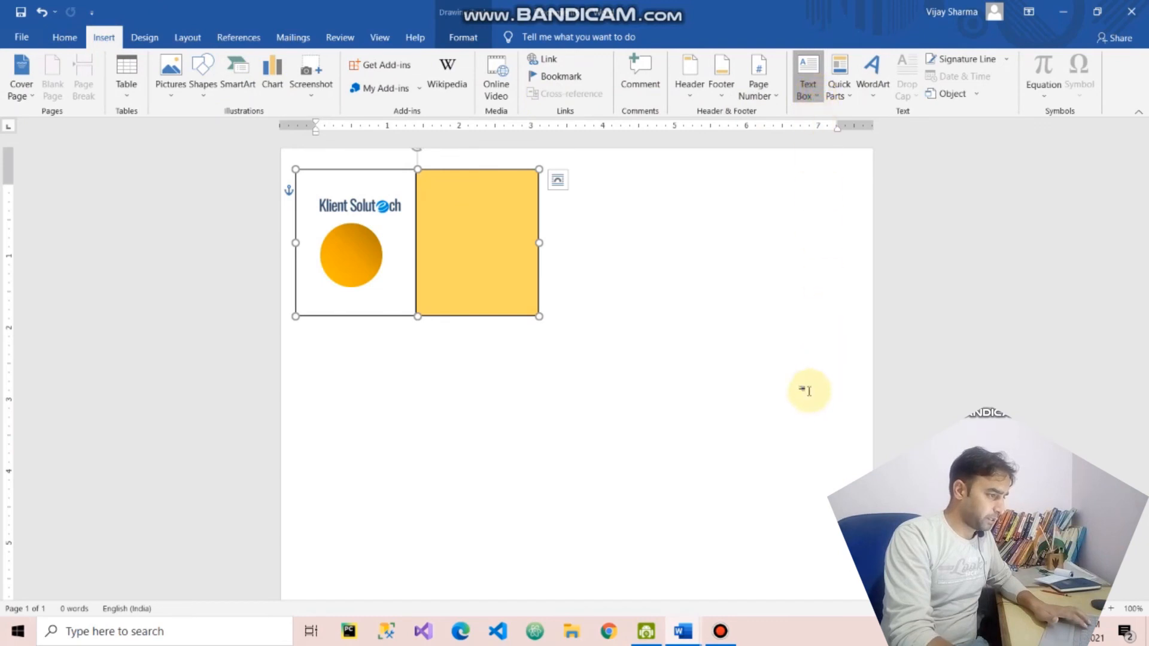
pyautogui.click(808, 90)
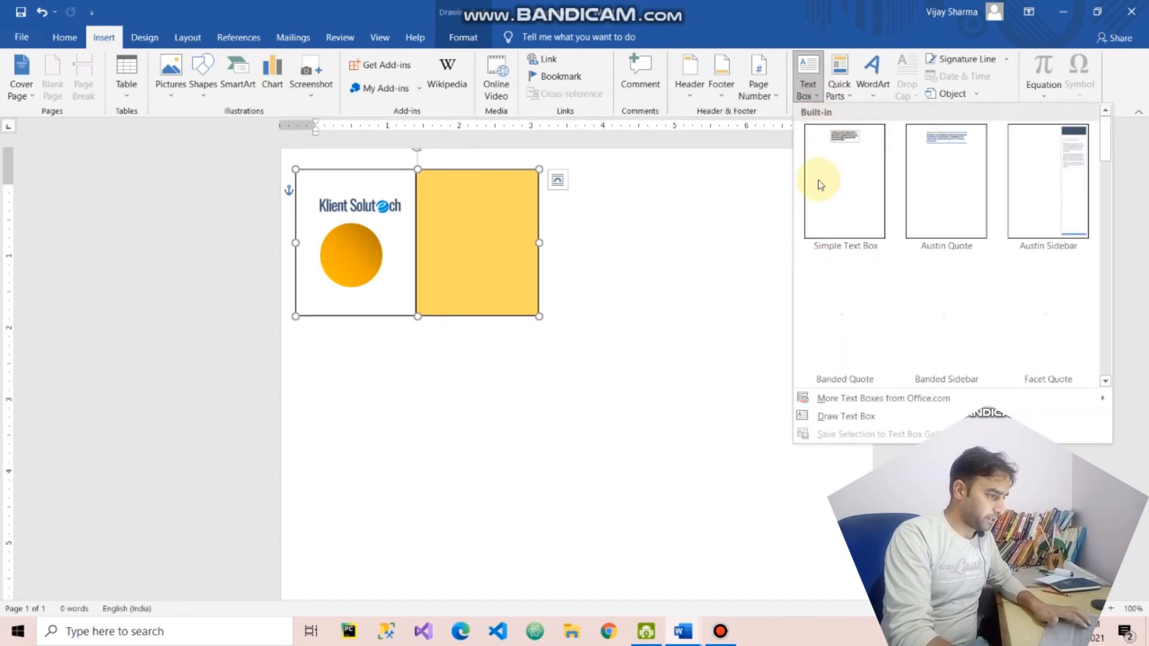
pyautogui.click(846, 416)
pyautogui.moveTo(429, 190)
pyautogui.mouseDown()
pyautogui.moveTo(515, 271)
pyautogui.moveTo(529, 308)
pyautogui.mouseUp()
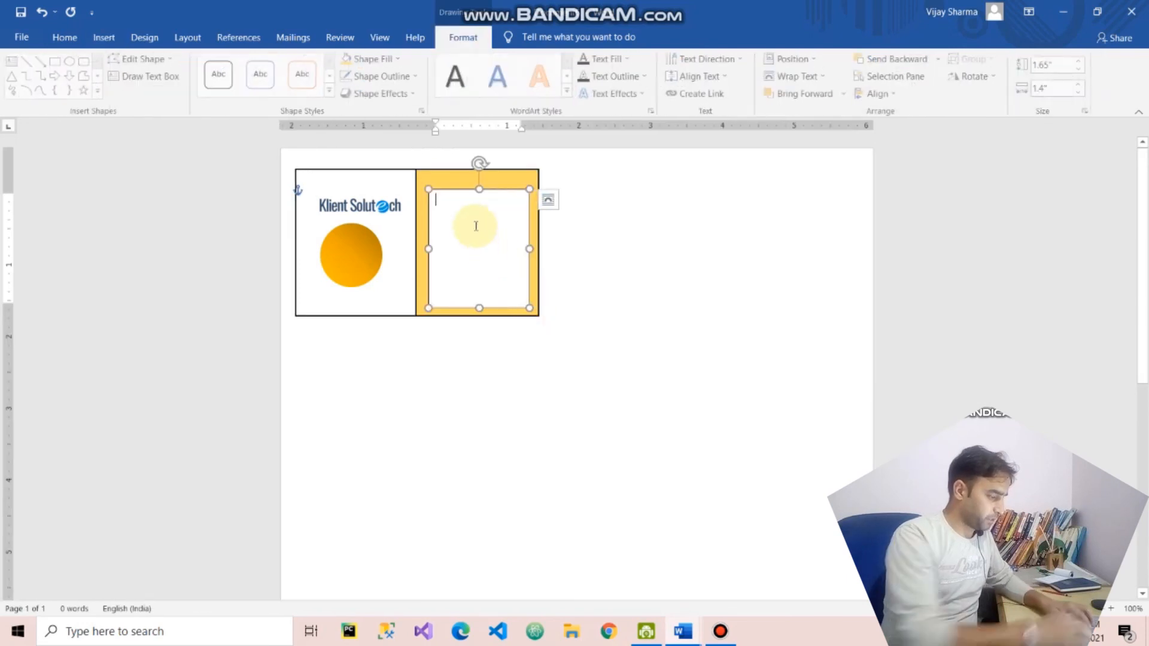
# - Fill the text box with four lines of placeholder text: "Aksdflk", "A", "Sdfa" and "sdfljksadf"
pyautogui.write('aksdflk')
pyautogui.press('Return')
pyautogui.write('a')
pyautogui.press('Return')
pyautogui.write('sdfa')
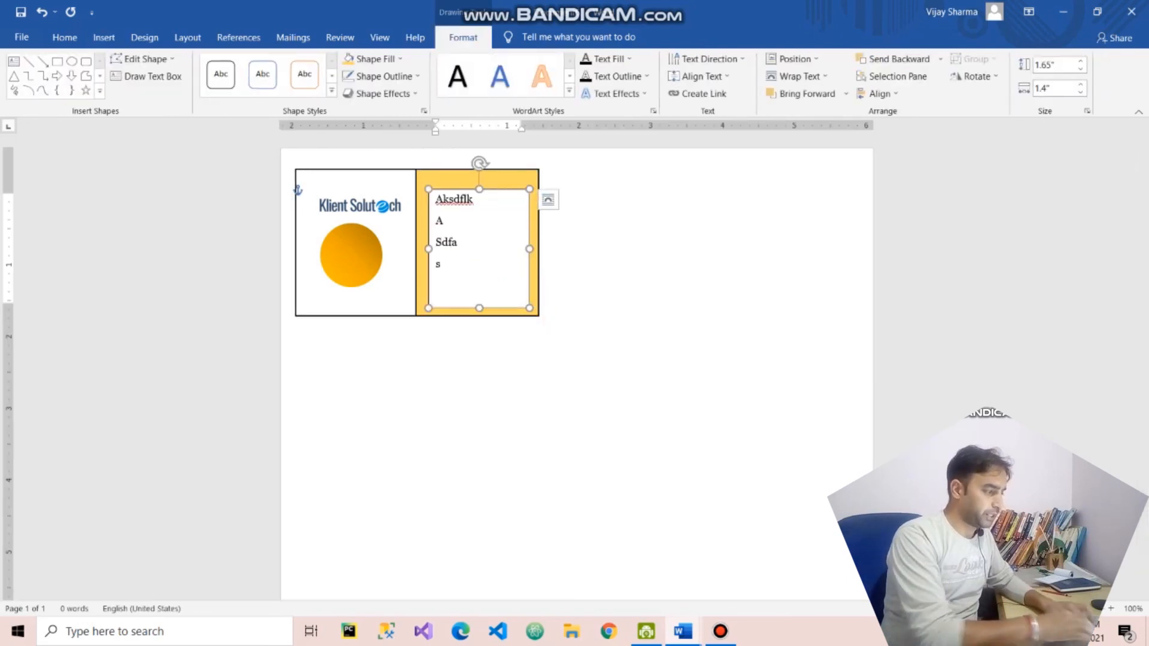
pyautogui.press('Return')
pyautogui.write('sdfljksadf')
pyautogui.click(617, 349)
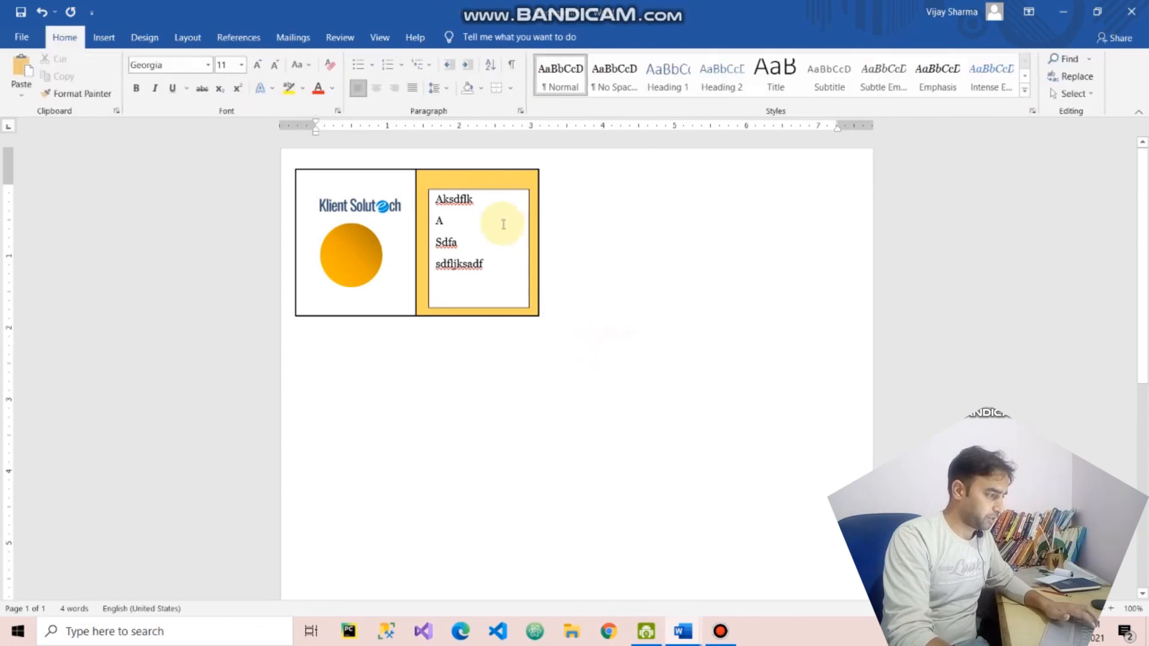
# - Move the text box up slightly within the gold area and fill it with a dark blue-gray theme color
pyautogui.moveTo(503, 189)
pyautogui.mouseDown()
pyautogui.moveTo(501, 169)
pyautogui.moveTo(501, 183)
pyautogui.mouseUp()
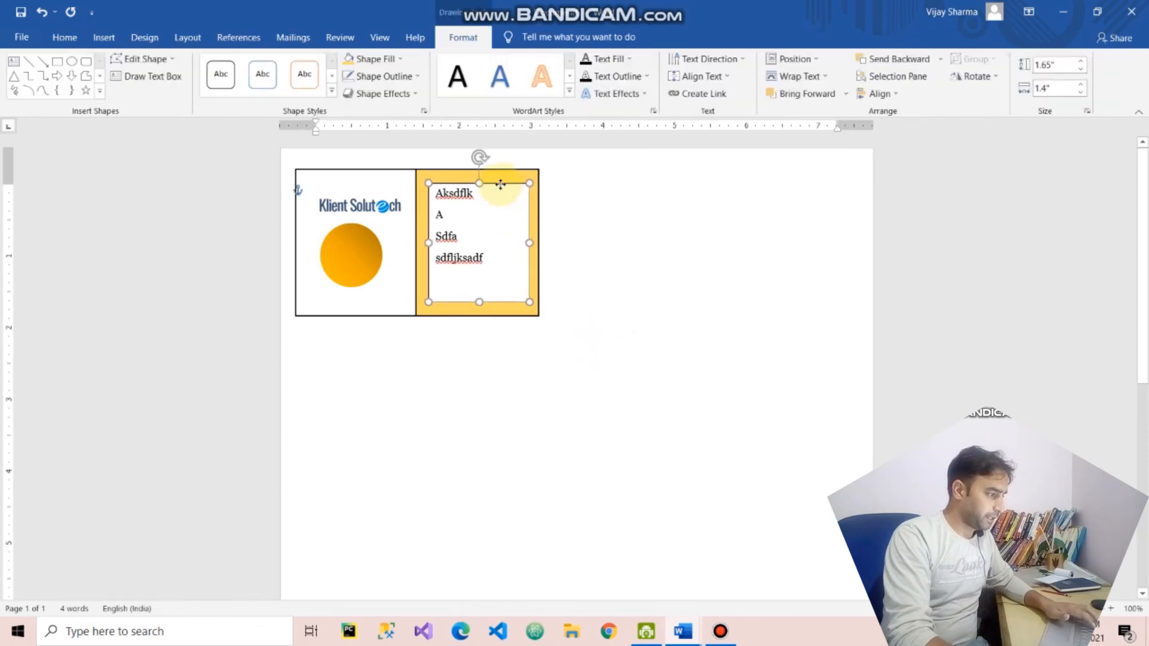
pyautogui.click(399, 58)
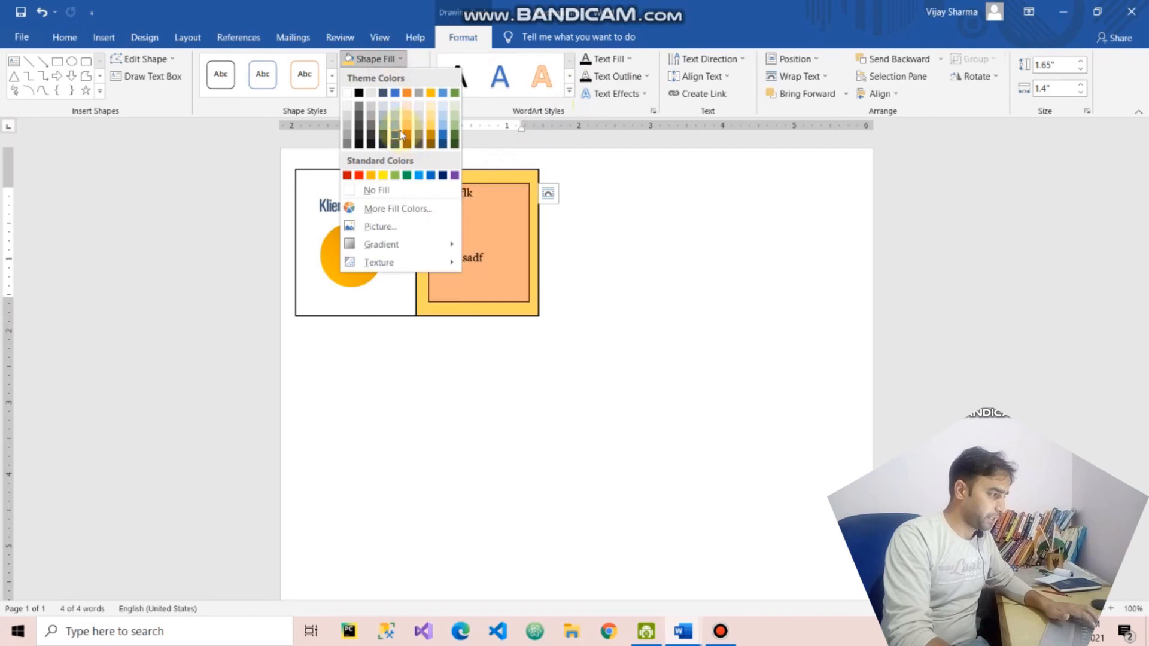
pyautogui.click(382, 137)
# - Change the text box's text color to white
pyautogui.click(632, 60)
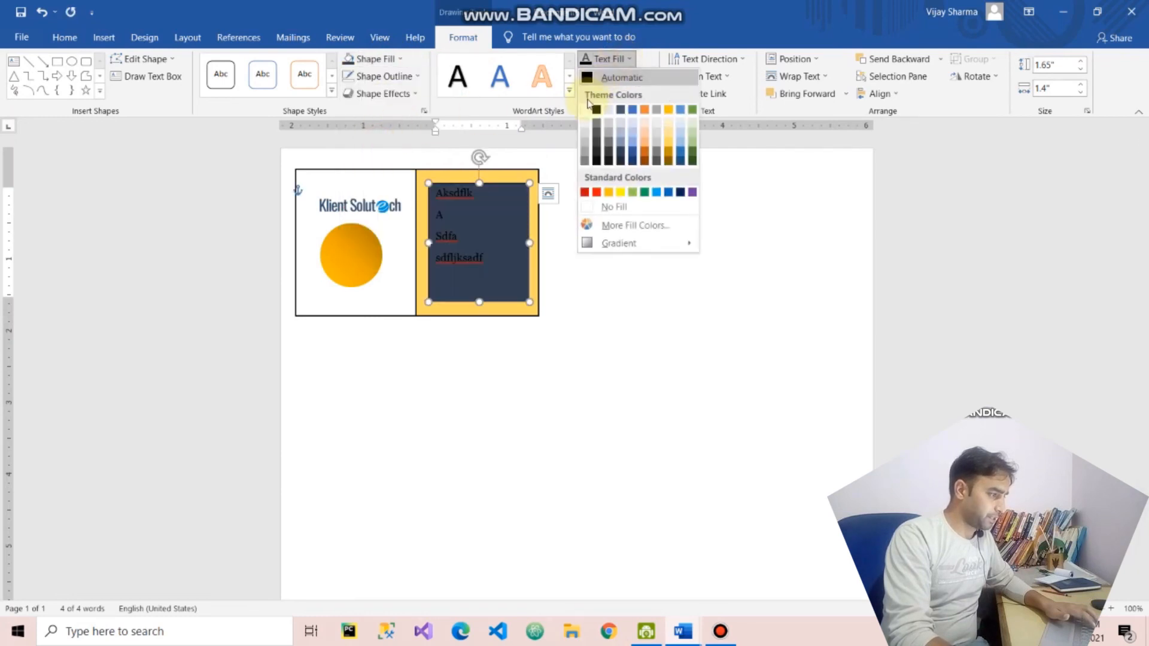
pyautogui.click(589, 112)
pyautogui.click(492, 354)
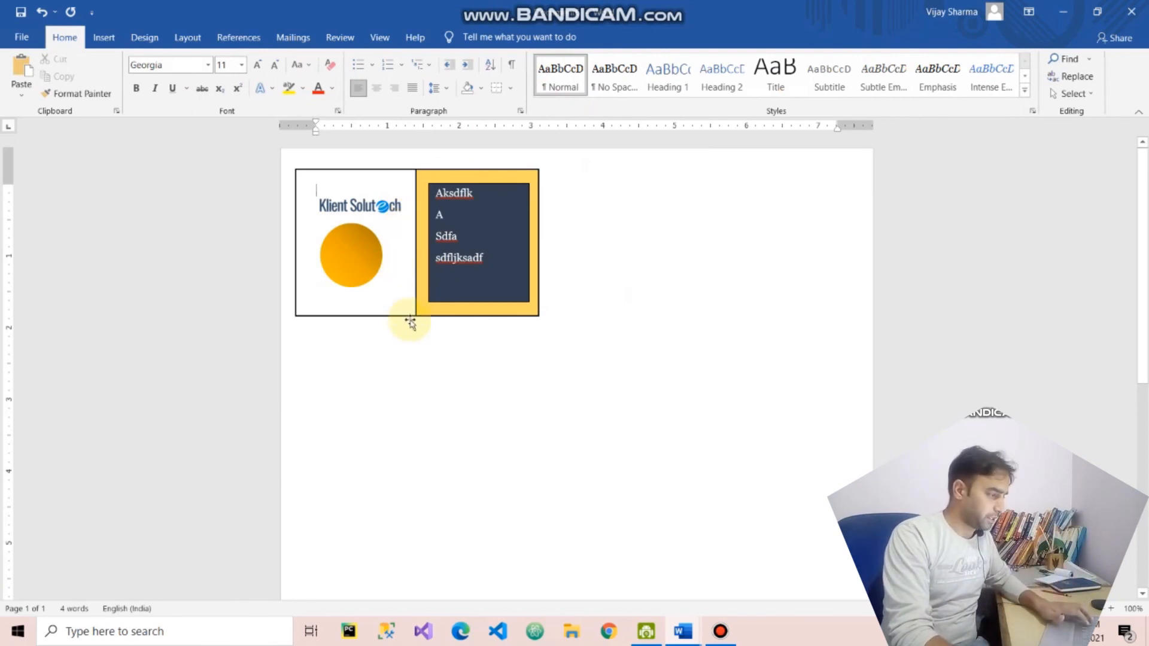
# - Group the gold rectangle, text box, orange circle and logo into one object
pyautogui.click(462, 287)
pyautogui.click(355, 275)
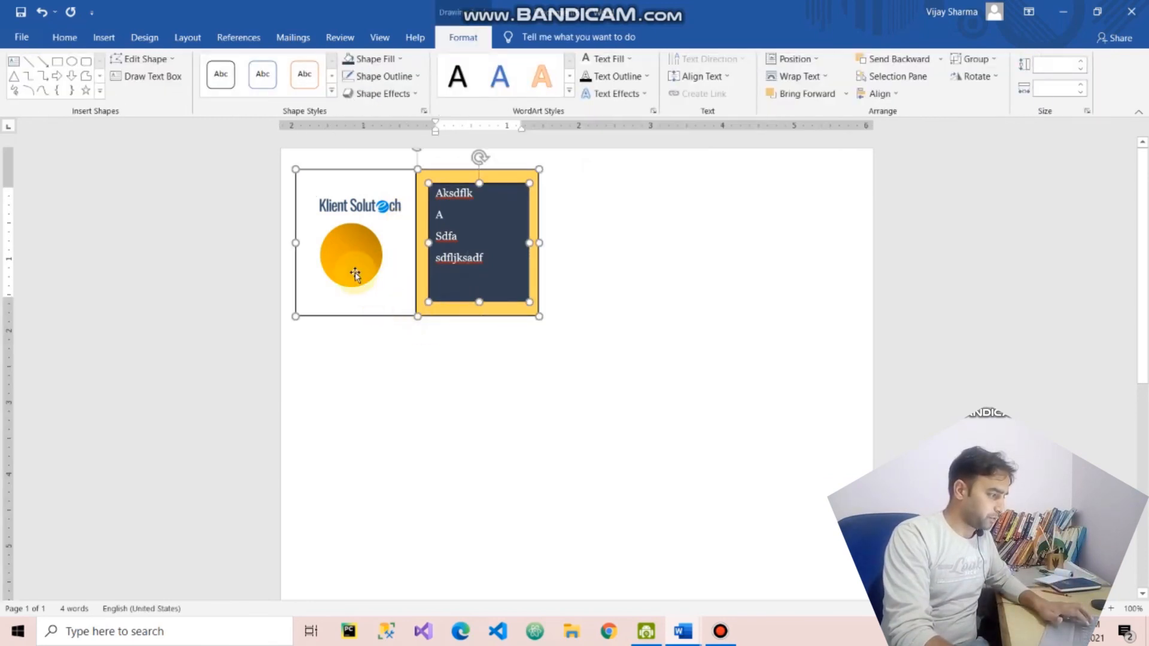
pyautogui.keyDown('ctrl'); pyautogui.click(387, 211); pyautogui.keyUp('ctrl')
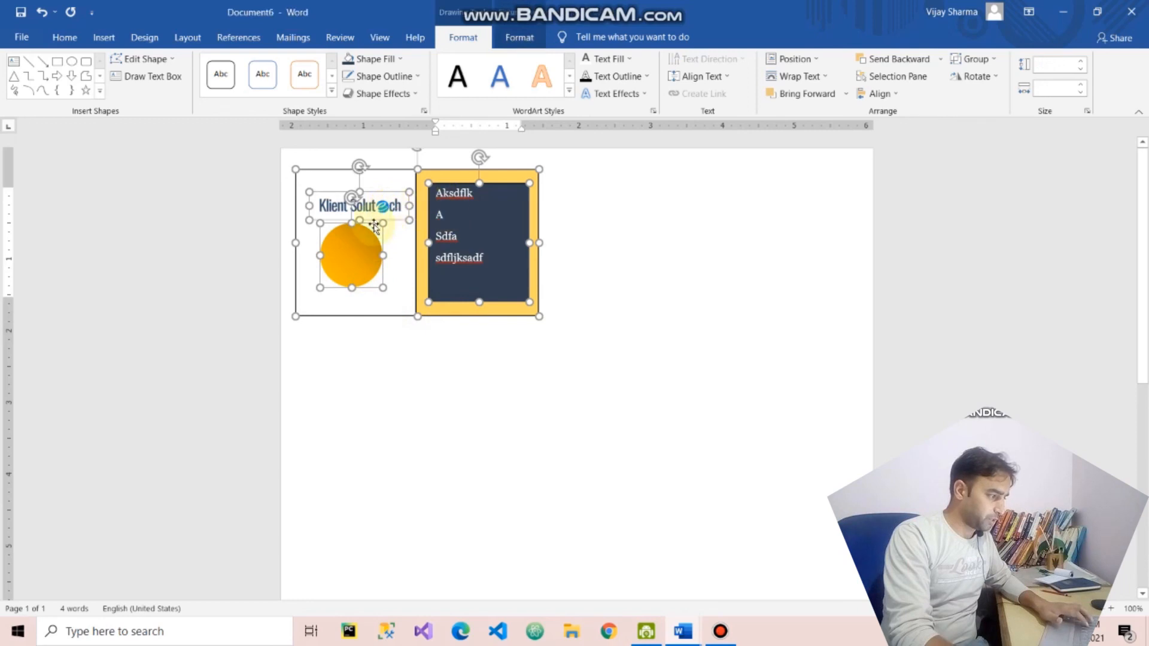
pyautogui.rightClick(386, 201)
pyautogui.moveTo(441, 289)
pyautogui.click(573, 295)
# - Move the grouped card down clear of the ungrouped white rectangle and delete that rectangle
pyautogui.moveTo(510, 325); pyautogui.dragTo(565, 462)
pyautogui.click(388, 264)
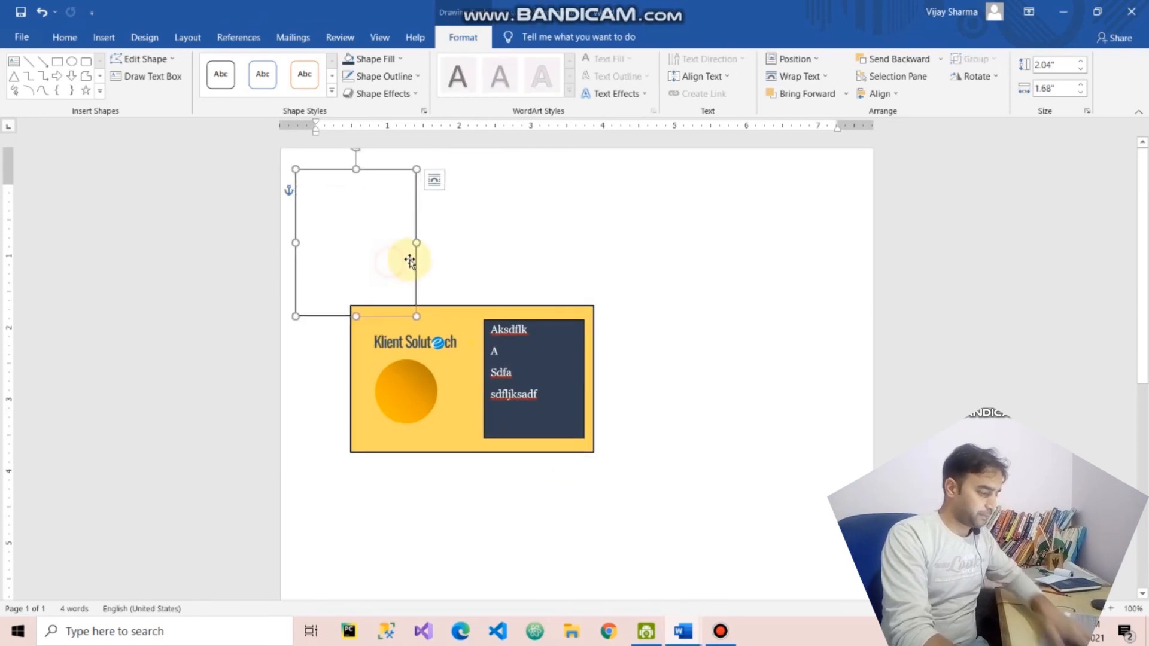
pyautogui.press('Delete')
# - Move the grouped card back to the top of the page and place a copy of it alongside
pyautogui.moveTo(455, 309); pyautogui.dragTo(655, 198)
pyautogui.hotkey('ctrl', 'c')
pyautogui.hotkey('ctrl', 'v')
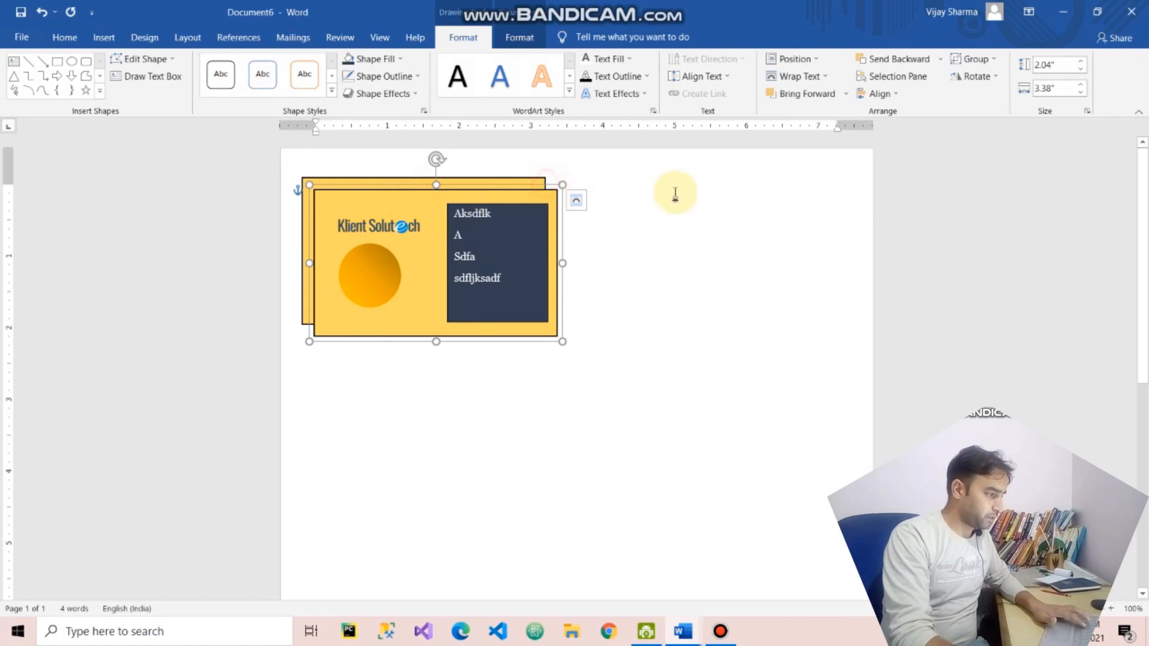
pyautogui.moveTo(533, 187); pyautogui.dragTo(795, 174)
# - Nudge the original card closer to its copy so they line up, and select the copy as well
pyautogui.click(506, 174)
pyautogui.click(503, 177)
pyautogui.moveTo(503, 177); pyautogui.dragTo(515, 180)
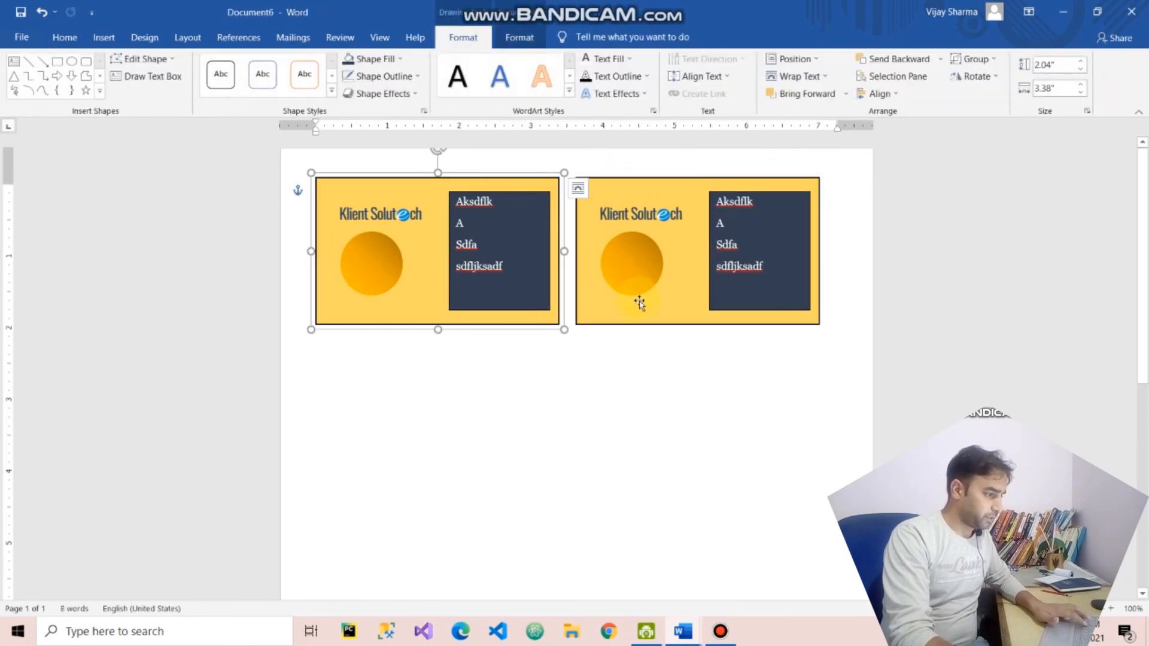
pyautogui.keyDown('shift'); pyautogui.click(643, 311); pyautogui.keyUp('shift')
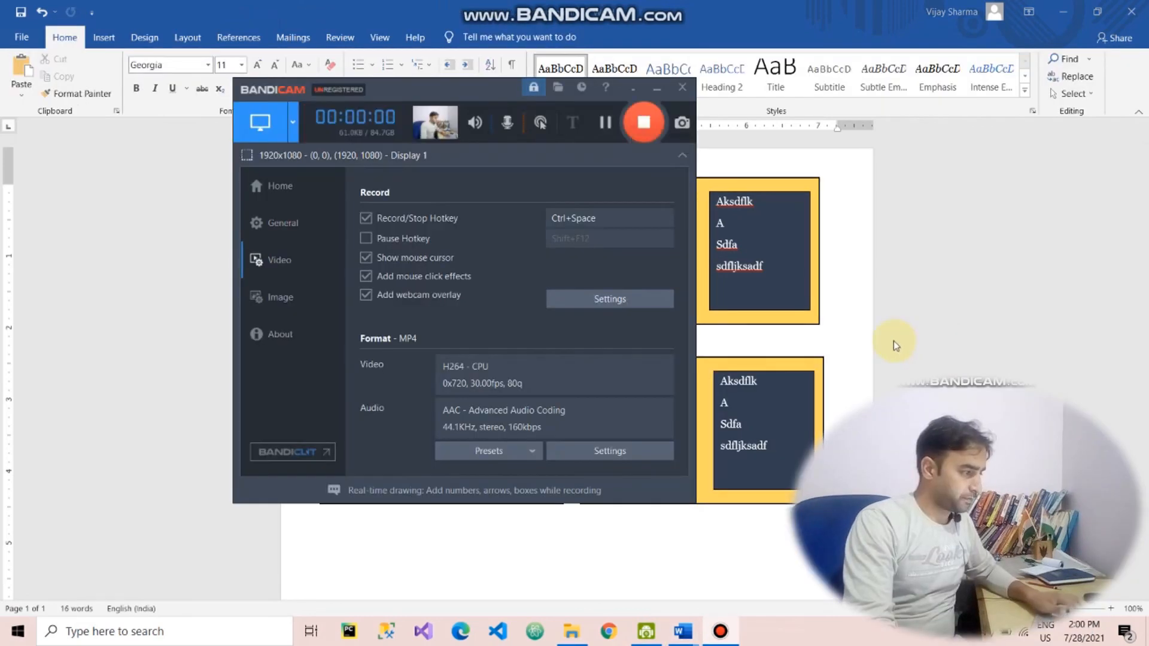